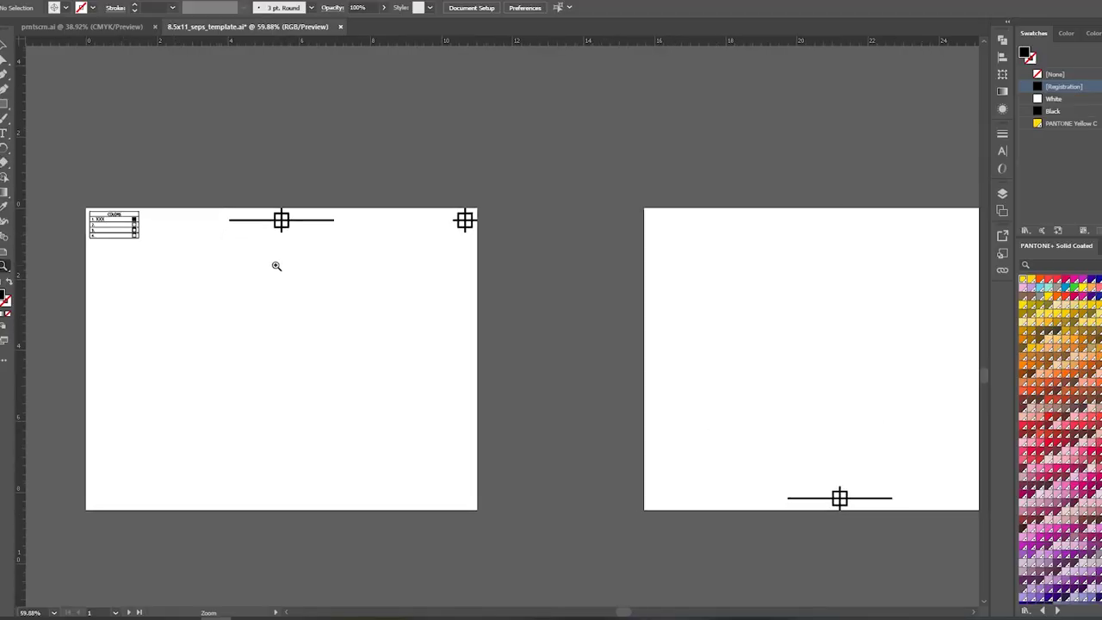
# - Pan and zoom the separation template to centre both registration-marked artboards in view
pyautogui.moveTo(275, 264); pyautogui.dragTo(402, 295)
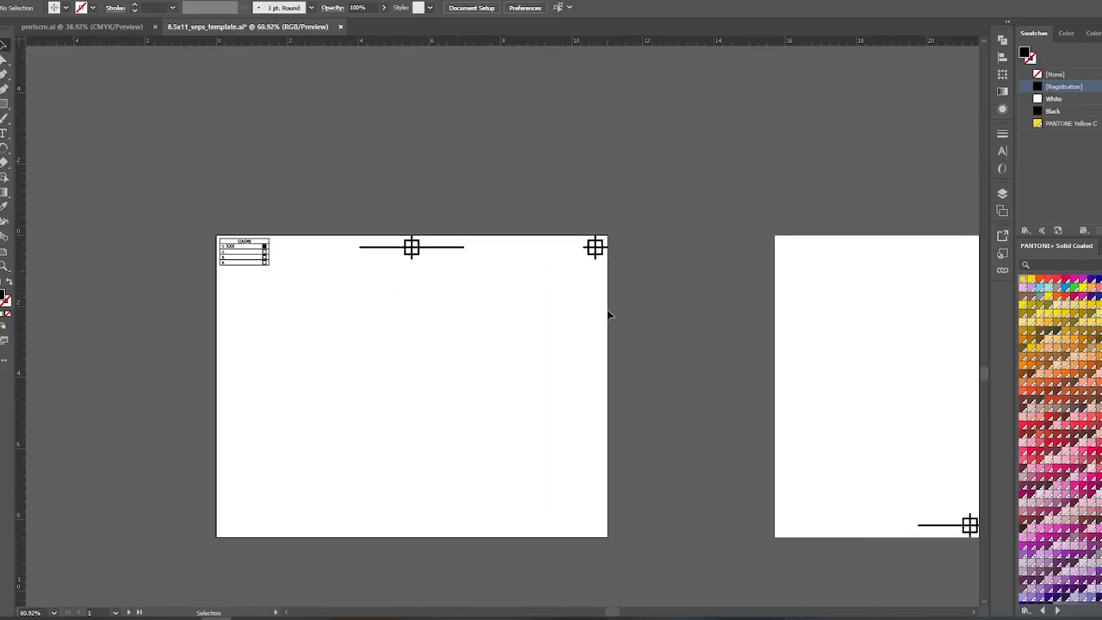
pyautogui.moveTo(611, 313); pyautogui.dragTo(414, 307)
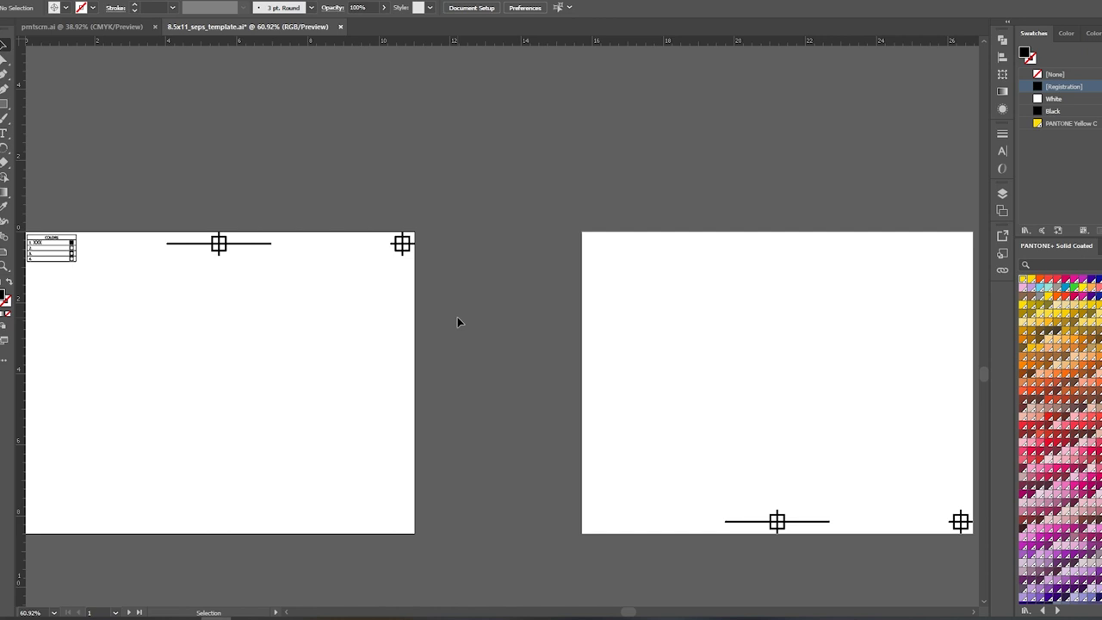
pyautogui.moveTo(311, 306); pyautogui.dragTo(437, 315)
pyautogui.hscroll(5, 442, 316)
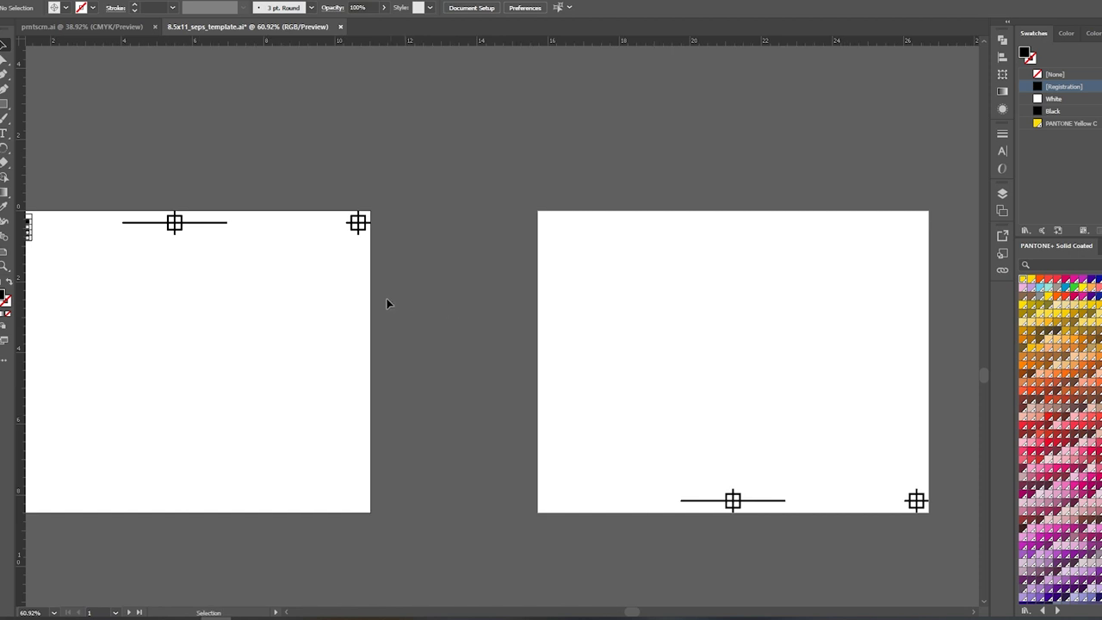
pyautogui.moveTo(213, 249); pyautogui.dragTo(348, 280)
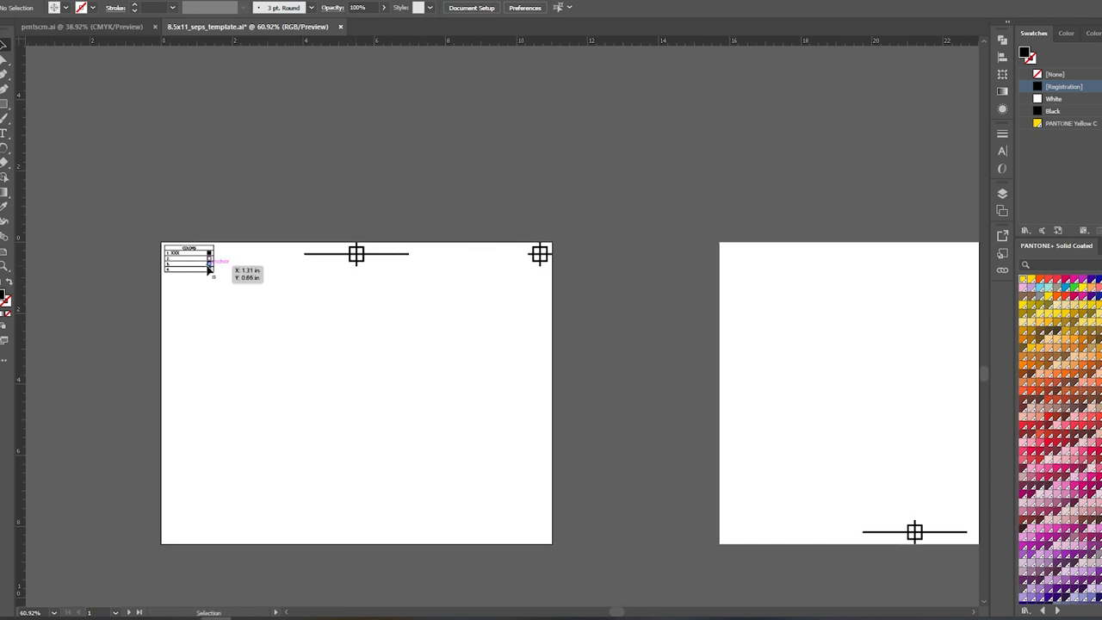
pyautogui.press('z')
pyautogui.moveTo(162, 245)
pyautogui.mouseDown()
pyautogui.moveTo(246, 307)
pyautogui.moveTo(153, 262)
pyautogui.mouseUp()
pyautogui.hscroll(3, 313, 288)
pyautogui.scroll(-1, 312, 288)
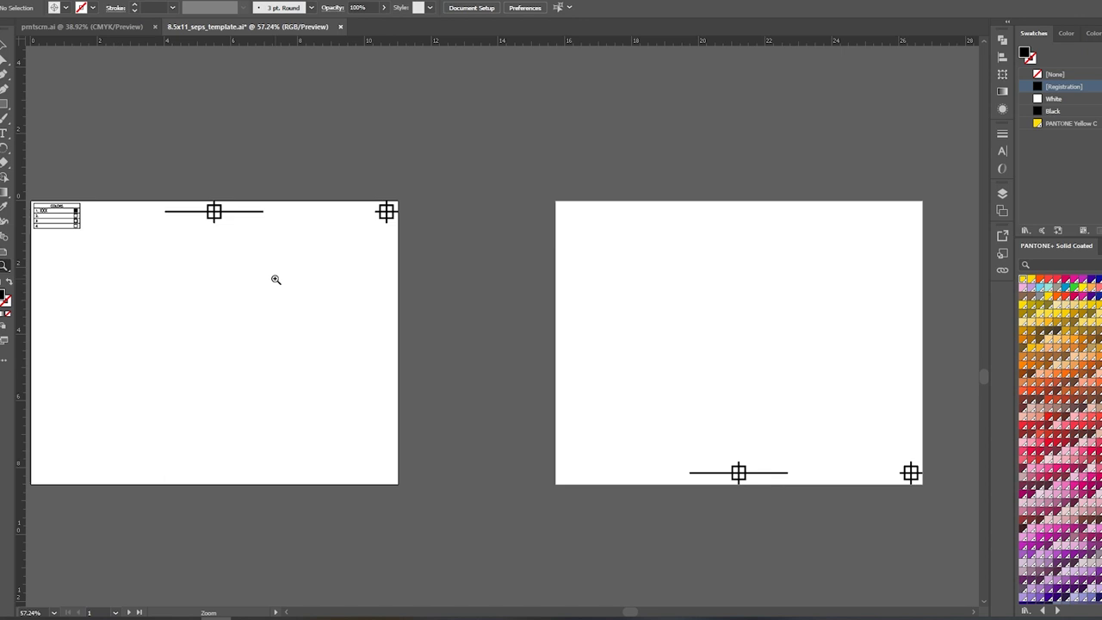
pyautogui.moveTo(276, 279); pyautogui.dragTo(297, 263)
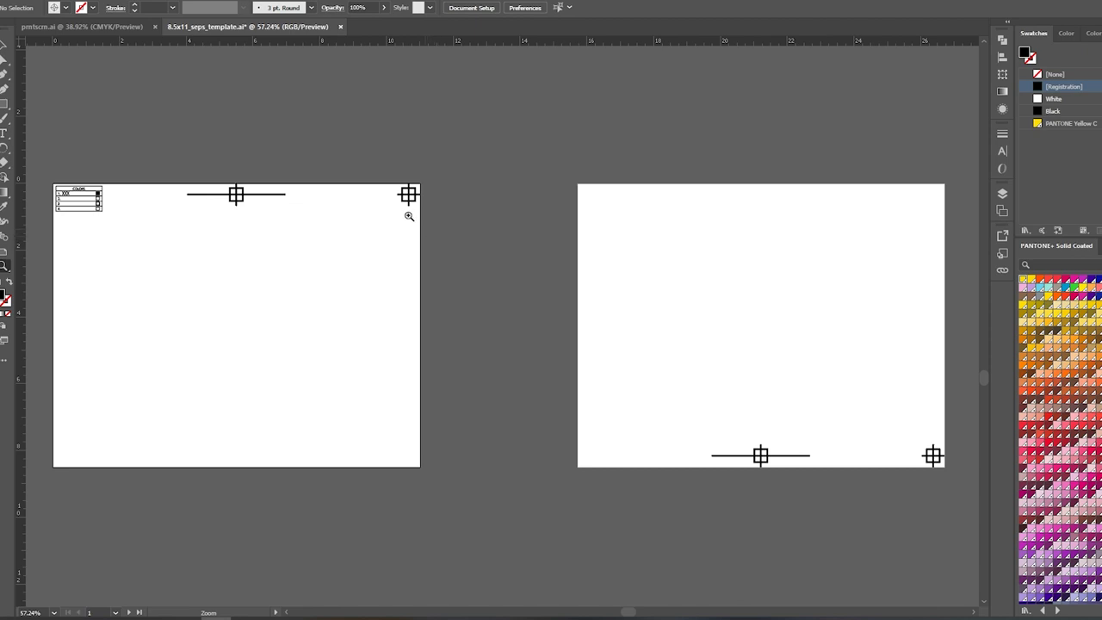
# - Copy the 10 in wide PRNT SCRN logo group from prntscrn.ai and return to 8.5x11_seps_template.ai
pyautogui.click(97, 27)
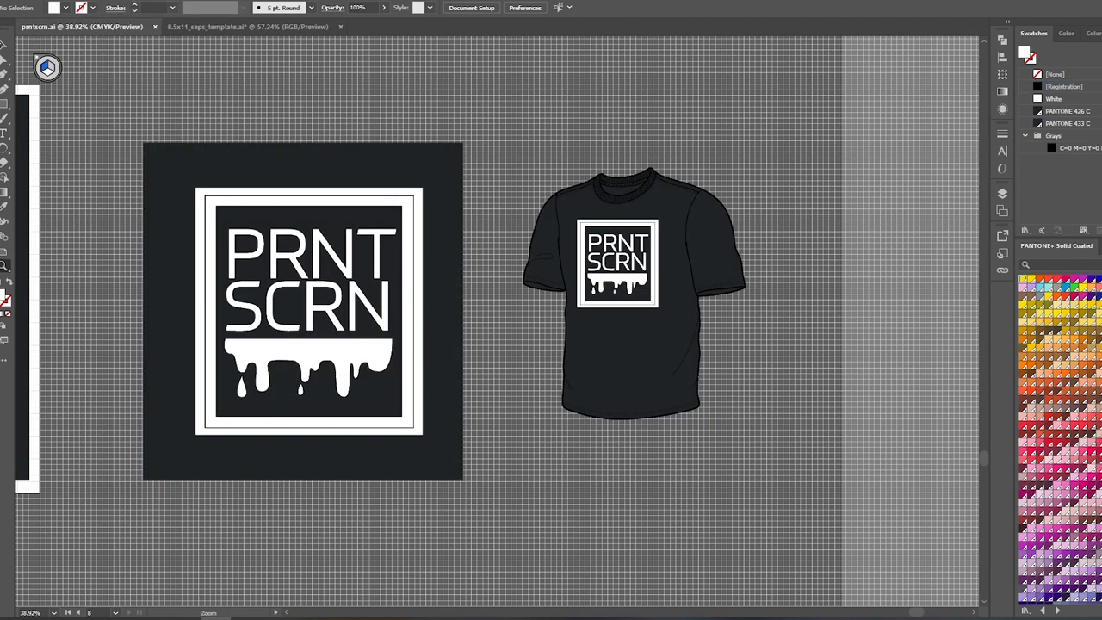
pyautogui.press('v')
pyautogui.click(412, 291)
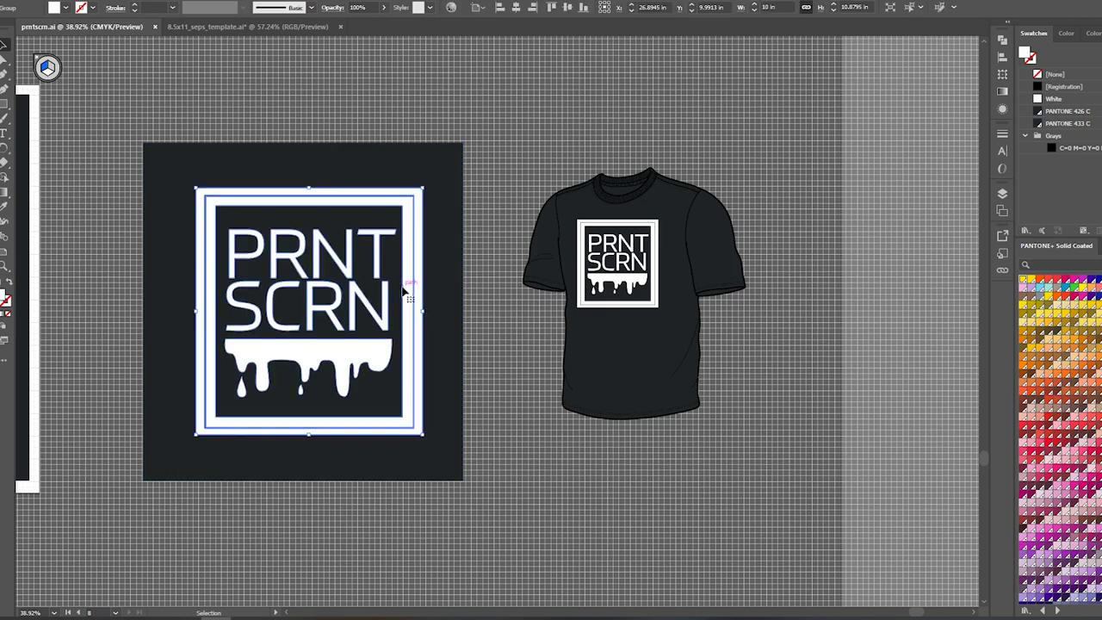
pyautogui.click(786, 7)
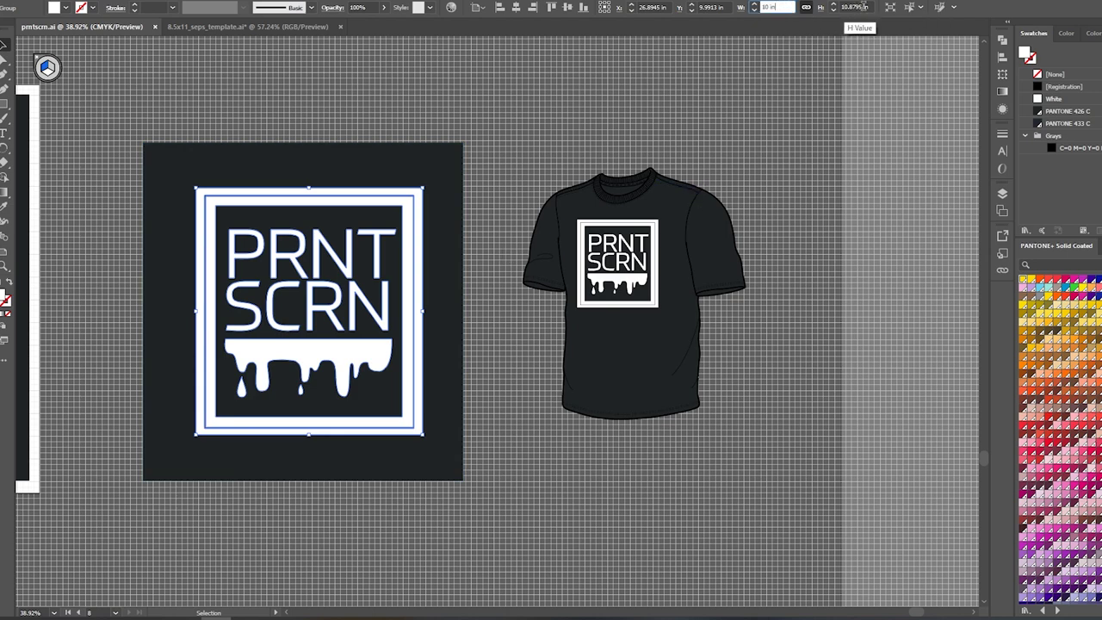
pyautogui.hotkey('ctrl', 'Tab')
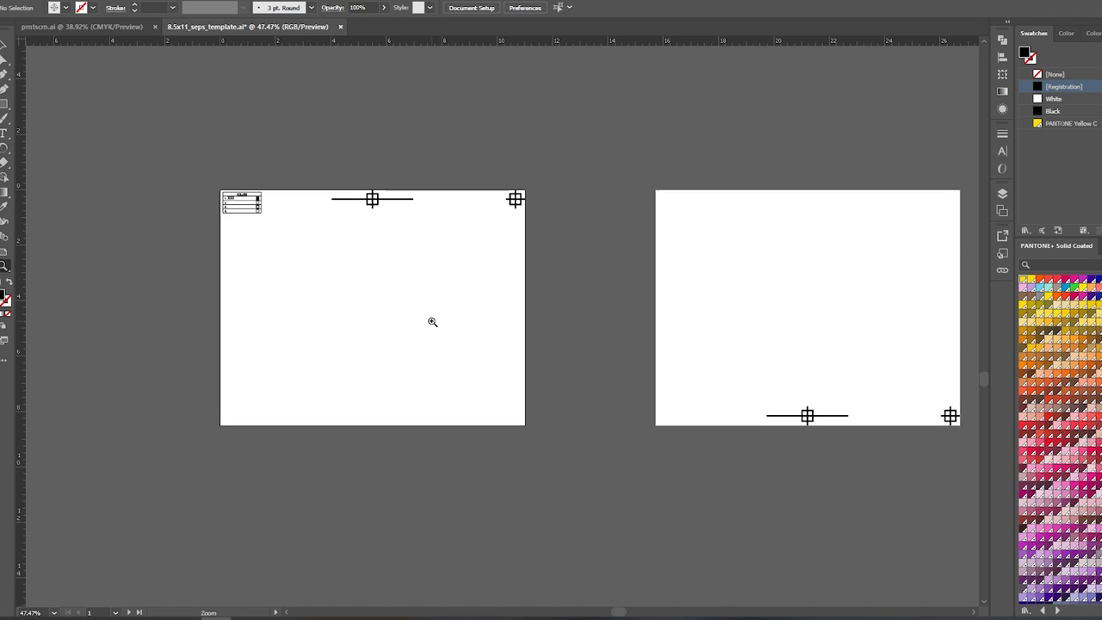
# - Paste the logo onto the left artboard, centred horizontally and aligned to the top
pyautogui.hotkey('ctrl', 'v')
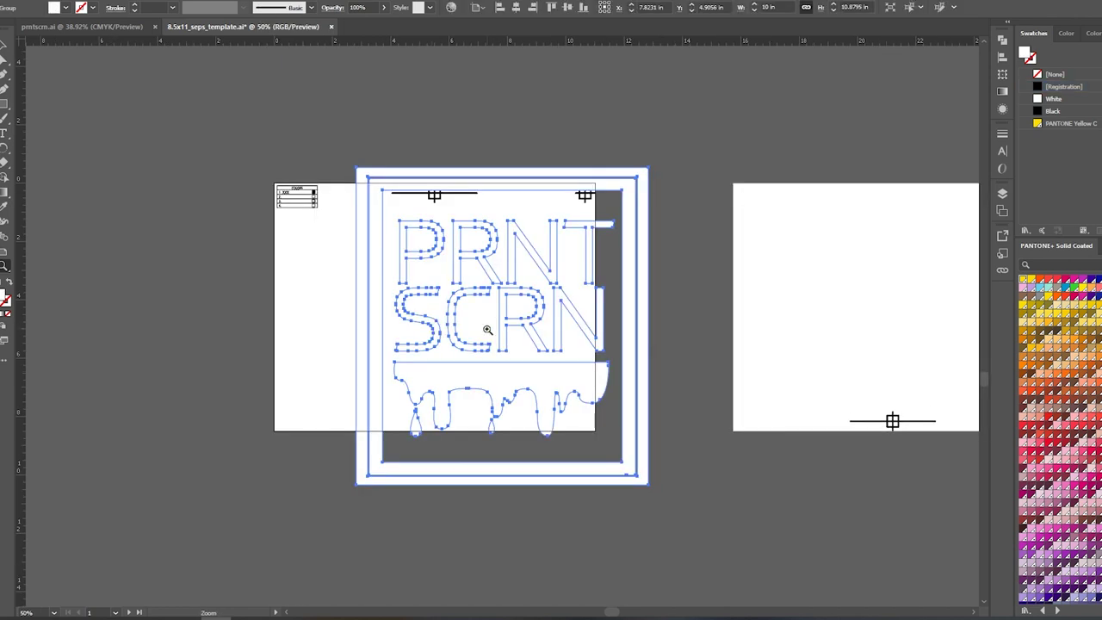
pyautogui.click(6, 50)
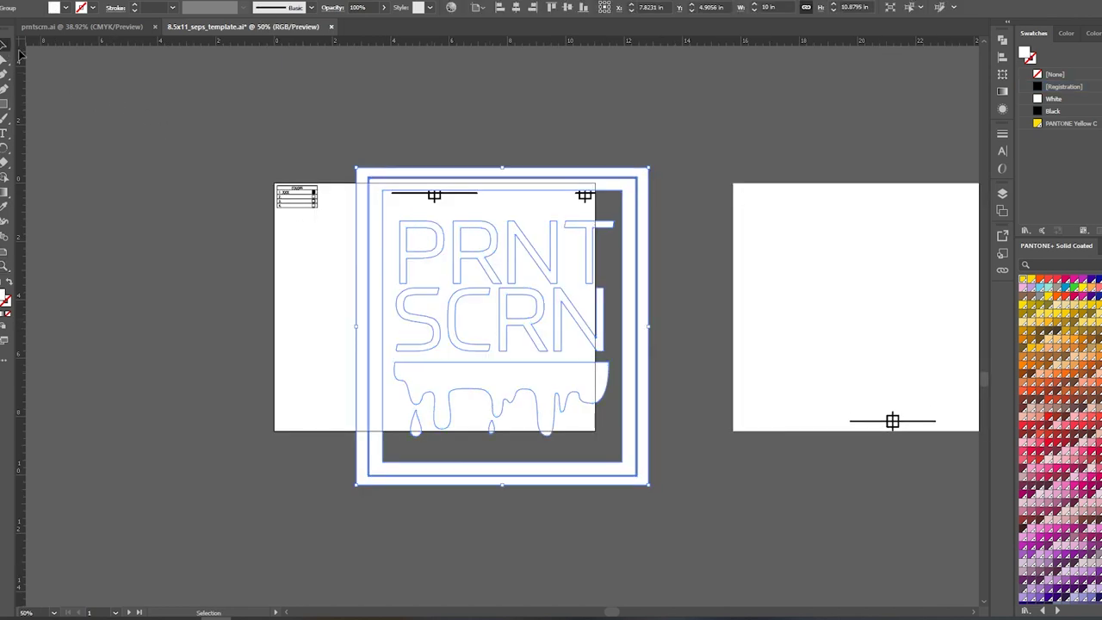
pyautogui.click(516, 7)
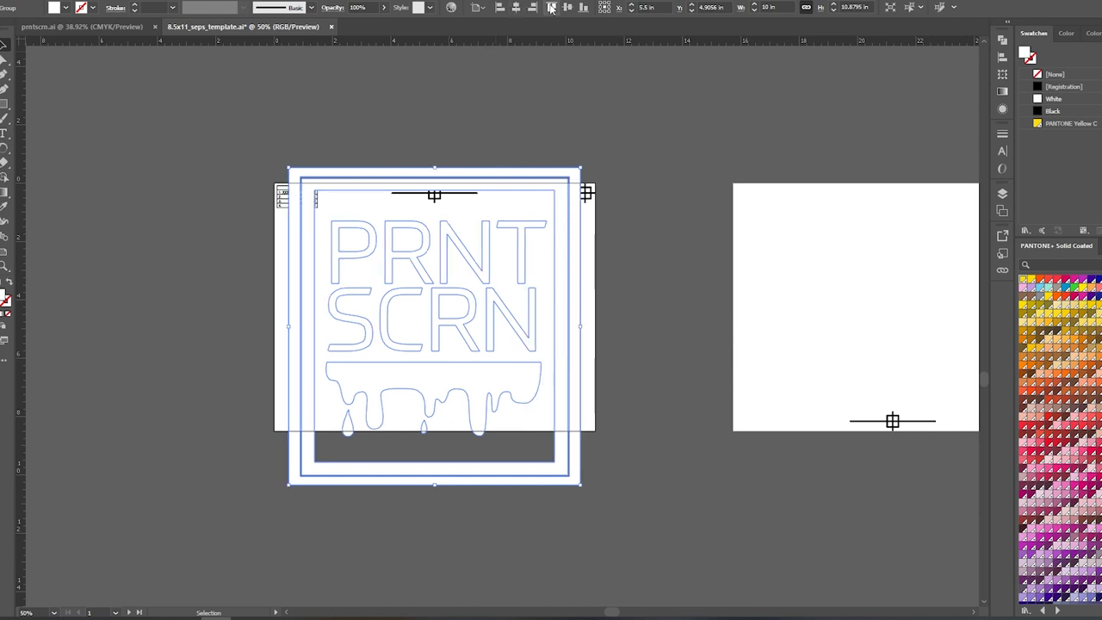
pyautogui.click(551, 7)
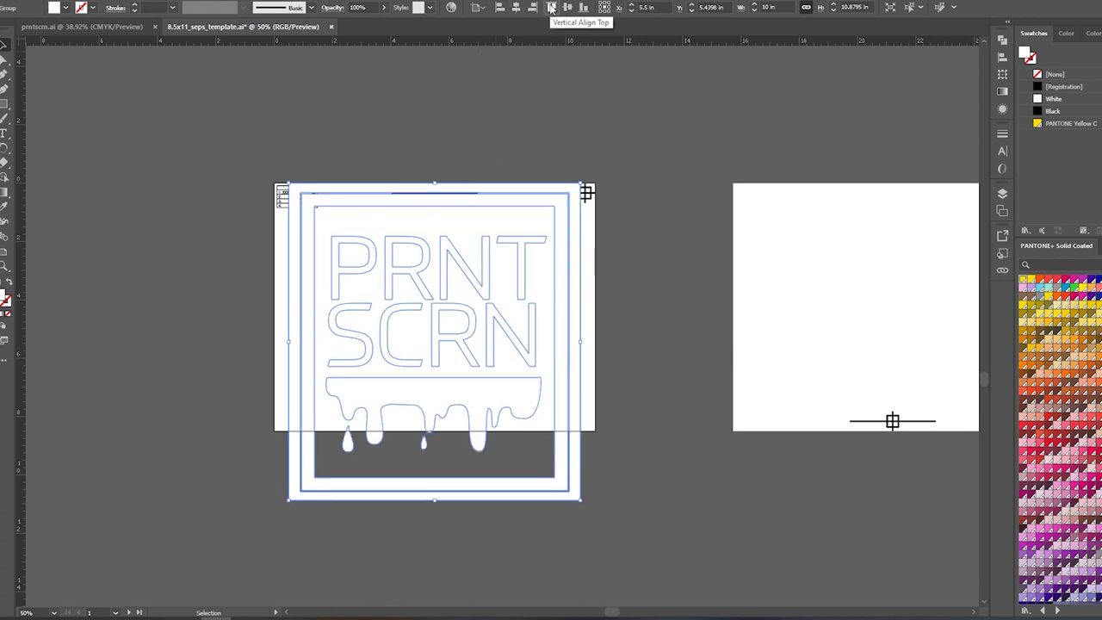
pyautogui.click(677, 204)
pyautogui.click(560, 249)
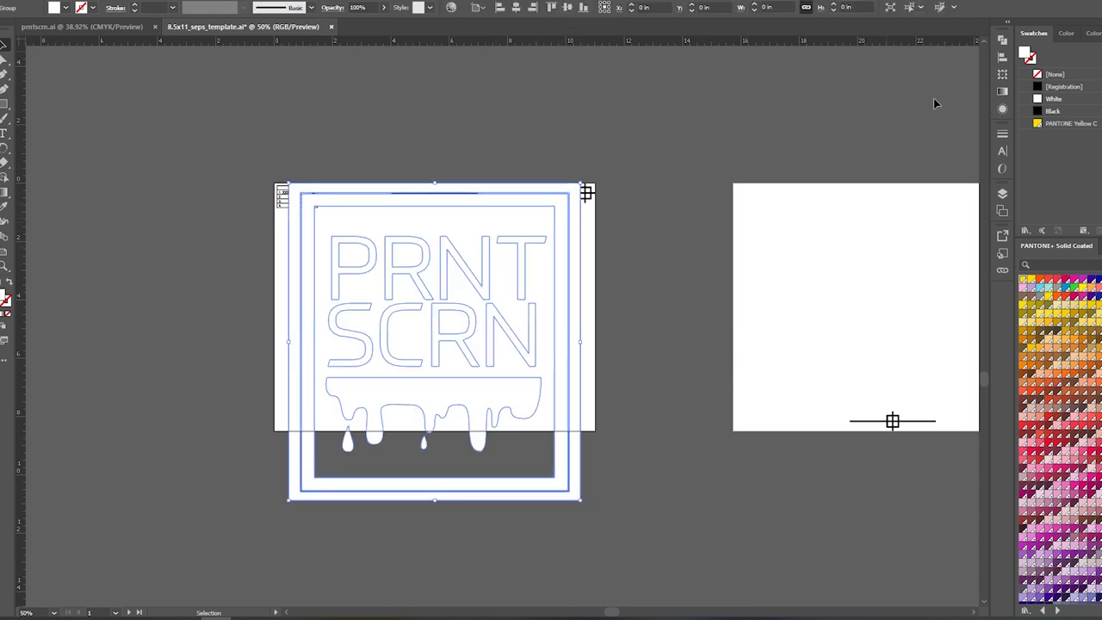
# - Fill the logo with PANTONE Yellow C and nudge it down below the top registration marks
pyautogui.click(1090, 125)
pyautogui.click(655, 168)
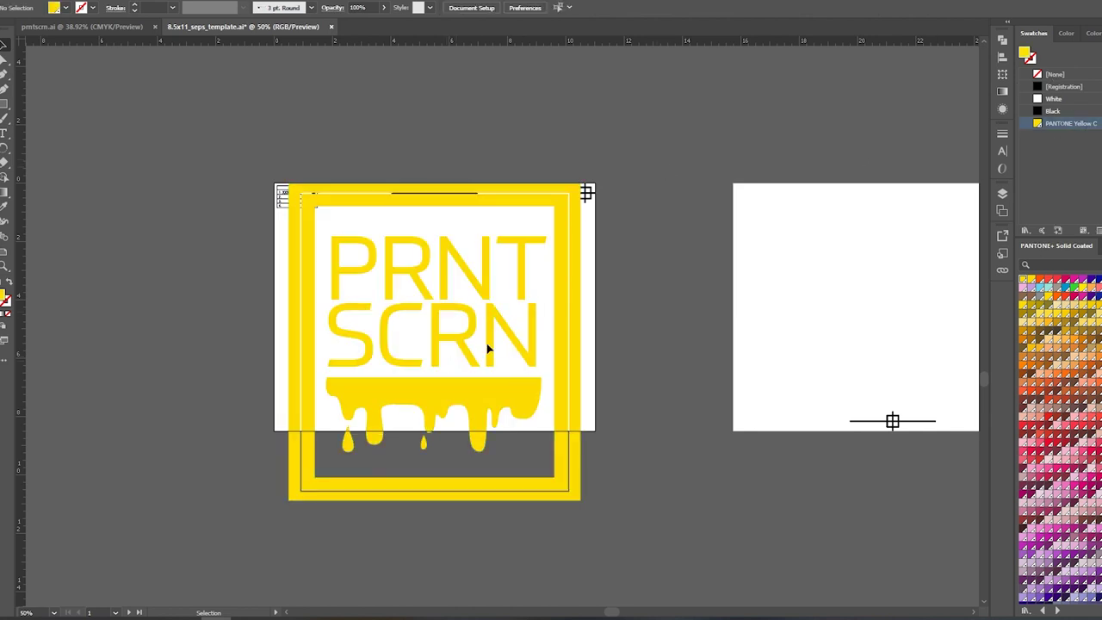
pyautogui.click(569, 317)
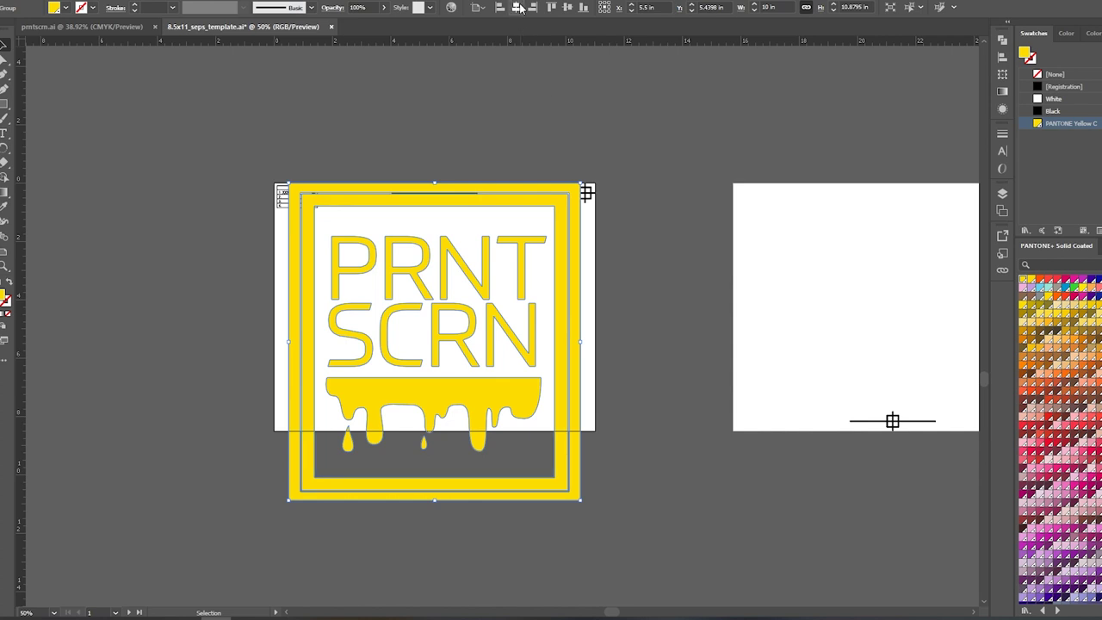
pyautogui.hotkey('shift', 'Down')
pyautogui.hotkey('shift', 'Down')
pyautogui.hotkey('shift', 'Down')
pyautogui.hotkey('shift', 'Down')
pyautogui.hotkey('shift', 'Down')
pyautogui.hotkey('shift', 'Down')
pyautogui.hotkey('shift', 'Down')
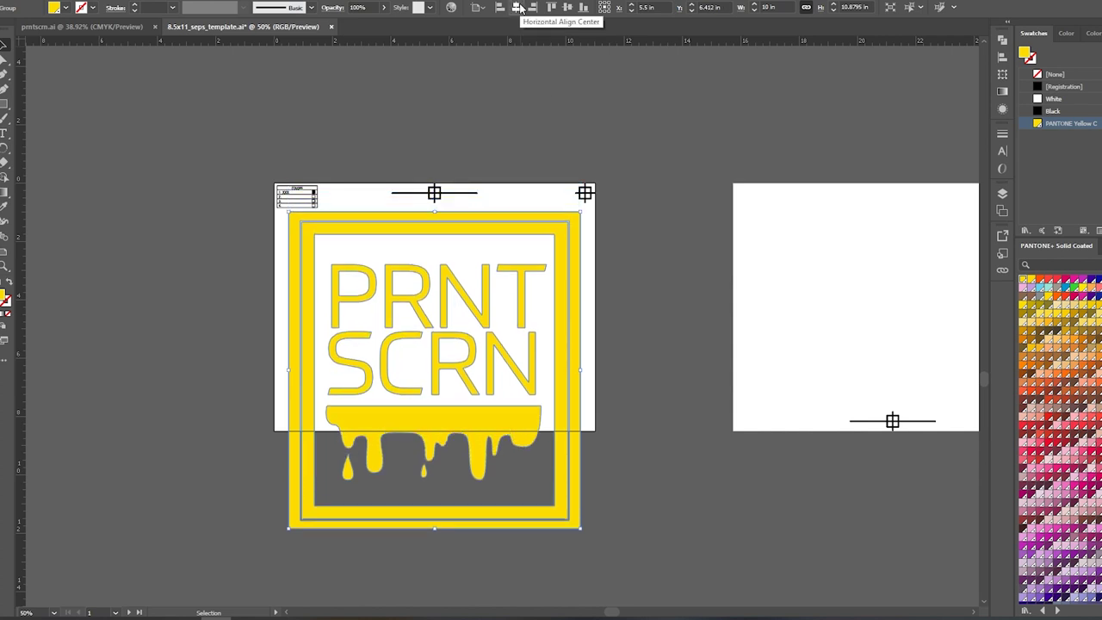
pyautogui.hotkey('shift', 'Down')
pyautogui.hotkey('shift', 'Down')
pyautogui.hotkey('shift', 'Up')
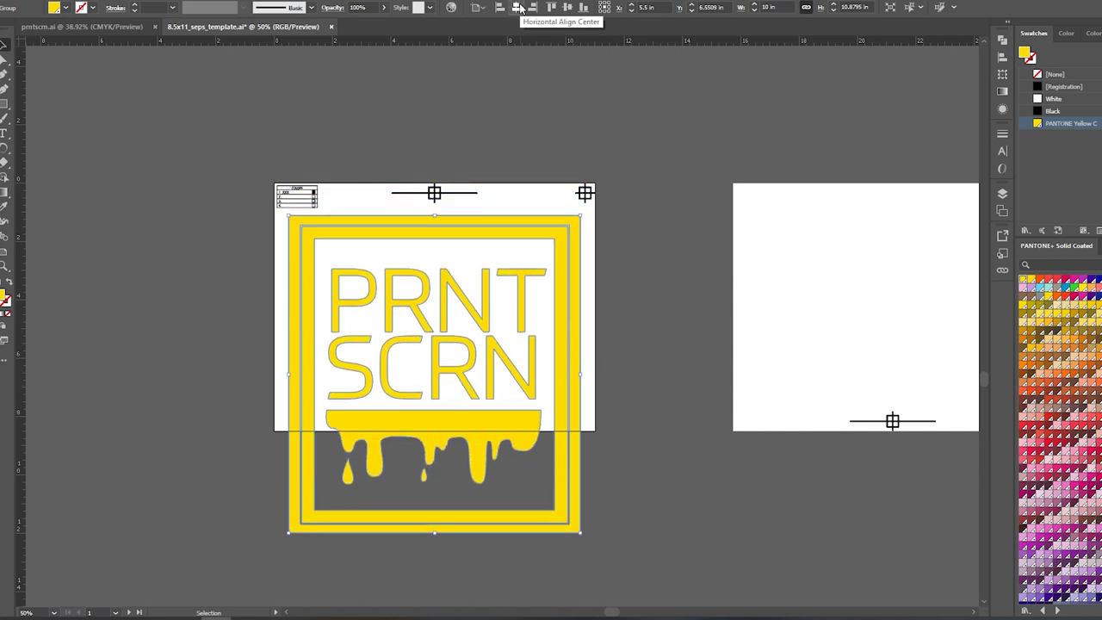
pyautogui.hotkey('shift', 'Down')
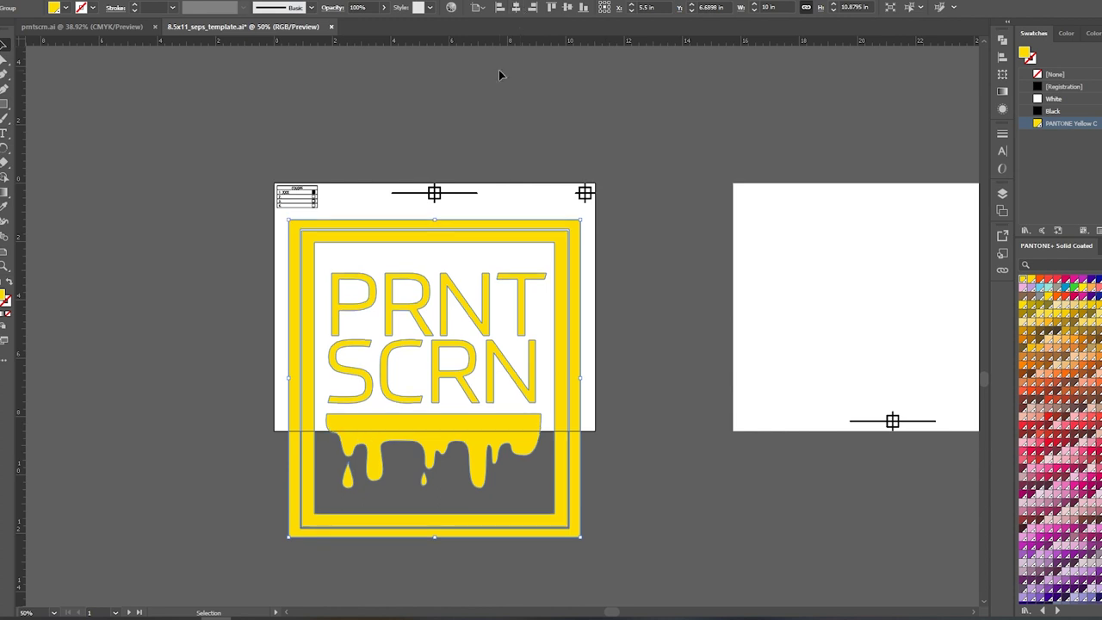
pyautogui.click(512, 144)
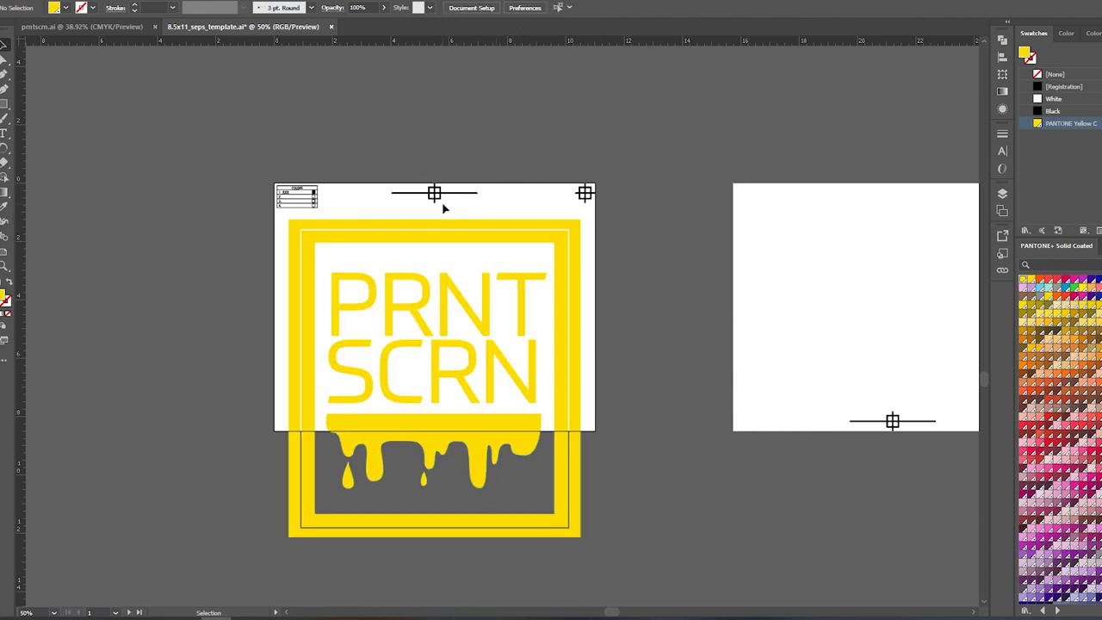
pyautogui.moveTo(654, 243); pyautogui.dragTo(546, 212)
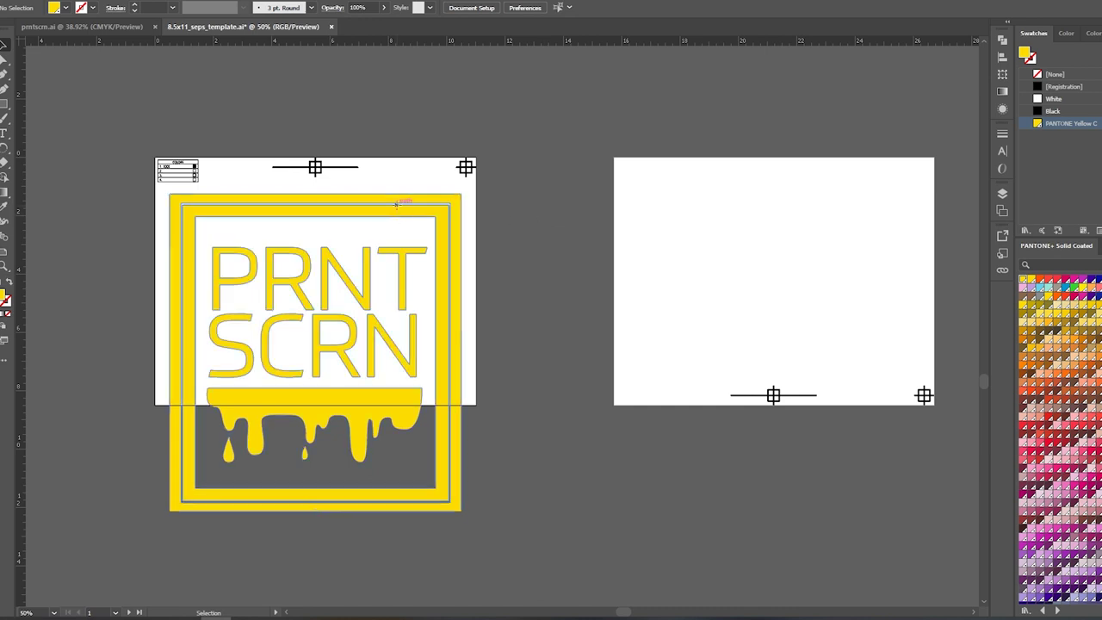
# - Paste a second logo copy on the right artboard, centred horizontally and nudged up past the page top
pyautogui.click(409, 205)
pyautogui.click(514, 189)
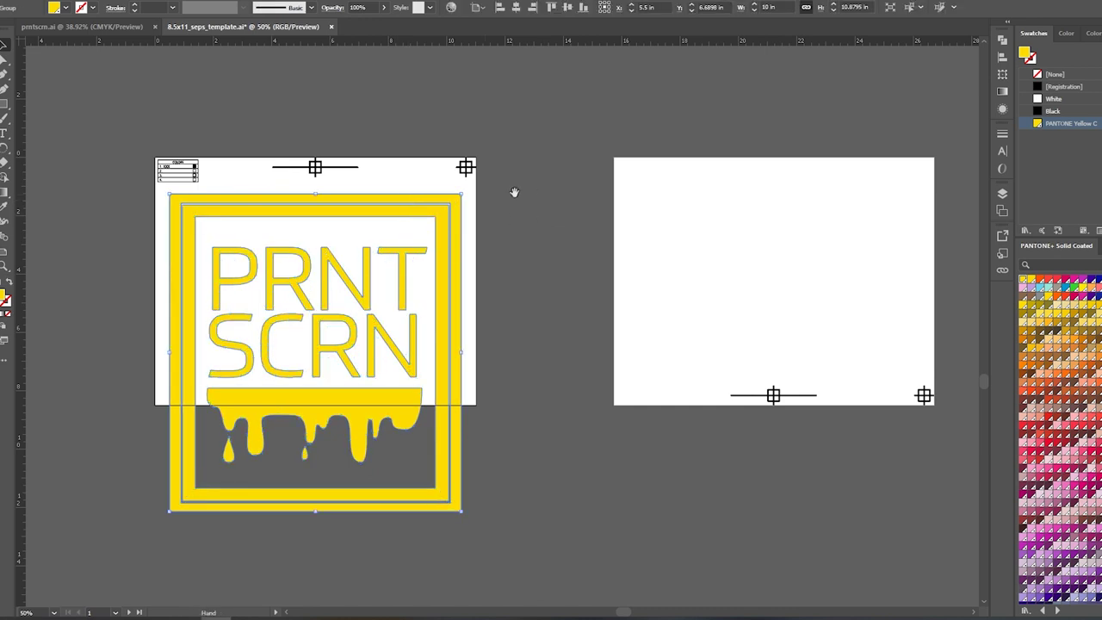
pyautogui.moveTo(576, 198); pyautogui.dragTo(378, 210)
pyautogui.hotkey('ctrl', 'v')
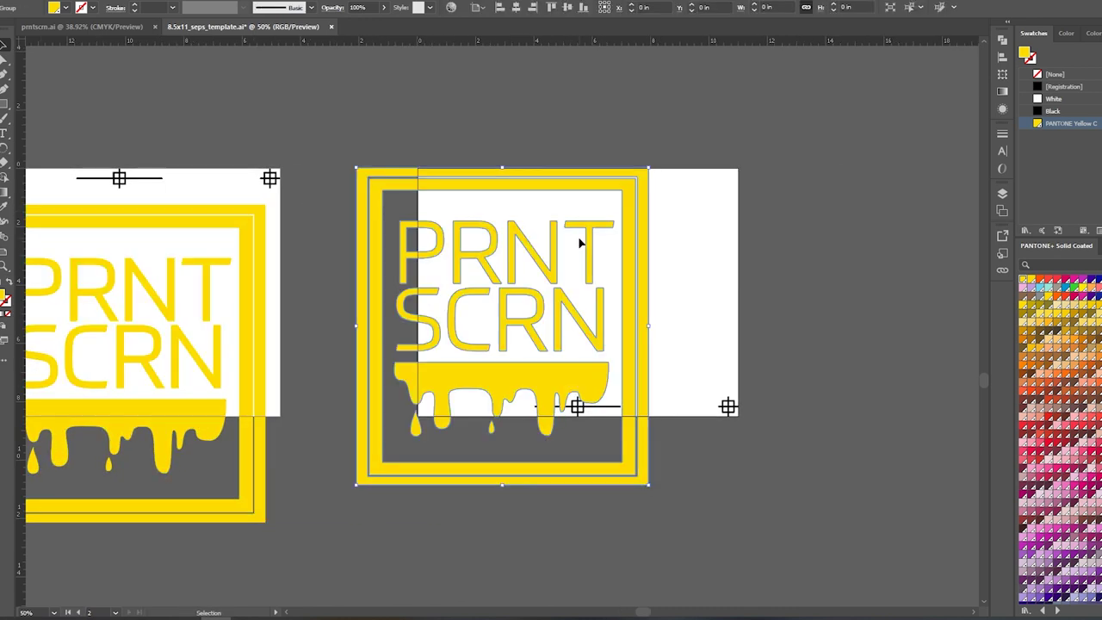
pyautogui.click(516, 8)
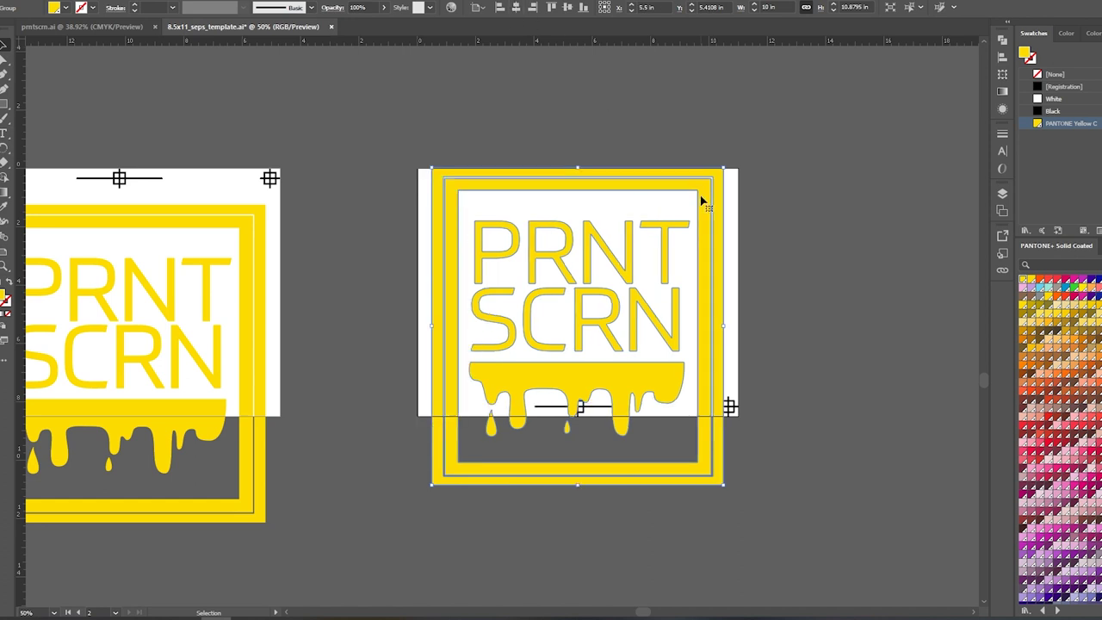
pyautogui.hotkey('shift', 'Up')
pyautogui.hotkey('shift', 'Up')
pyautogui.hotkey('shift', 'Up')
pyautogui.hotkey('shift', 'Up')
pyautogui.hotkey('shift', 'Up')
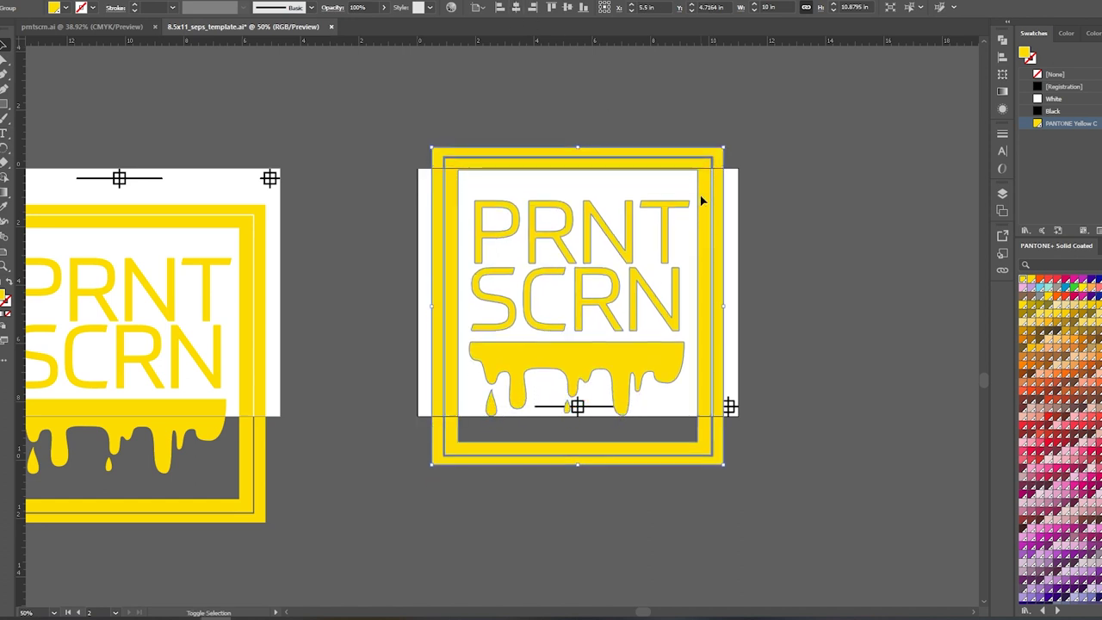
pyautogui.hotkey('shift', 'Up')
pyautogui.hotkey('shift', 'Up')
pyautogui.hotkey('shift', 'Up')
pyautogui.hotkey('shift', 'Up')
pyautogui.hotkey('shift', 'Up')
pyautogui.hotkey('shift', 'Up')
pyautogui.hotkey('shift', 'Up')
pyautogui.hotkey('shift', 'Up')
pyautogui.hotkey('shift', 'Up')
pyautogui.hotkey('shift', 'Up')
pyautogui.hotkey('shift', 'Up')
pyautogui.hotkey('shift', 'Up')
pyautogui.hotkey('shift', 'Up')
pyautogui.hotkey('shift', 'Up')
pyautogui.hotkey('shift', 'Up')
pyautogui.hotkey('shift', 'Up')
pyautogui.hotkey('shift', 'Up')
pyautogui.hotkey('shift', 'Up')
pyautogui.hotkey('shift', 'Up')
pyautogui.hotkey('shift', 'Up')
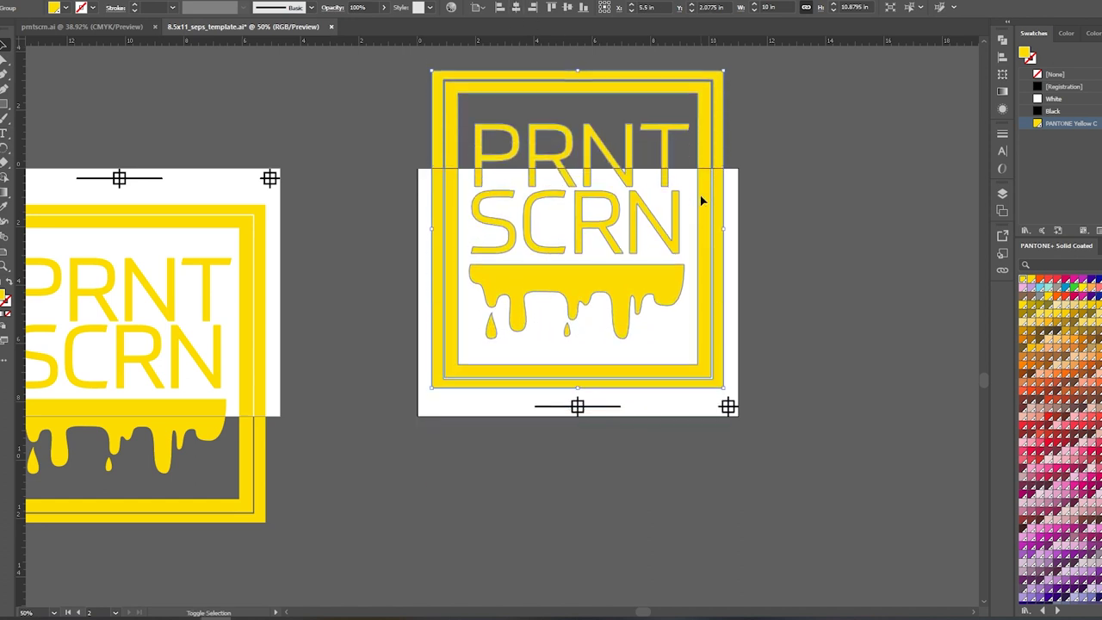
pyautogui.click(784, 230)
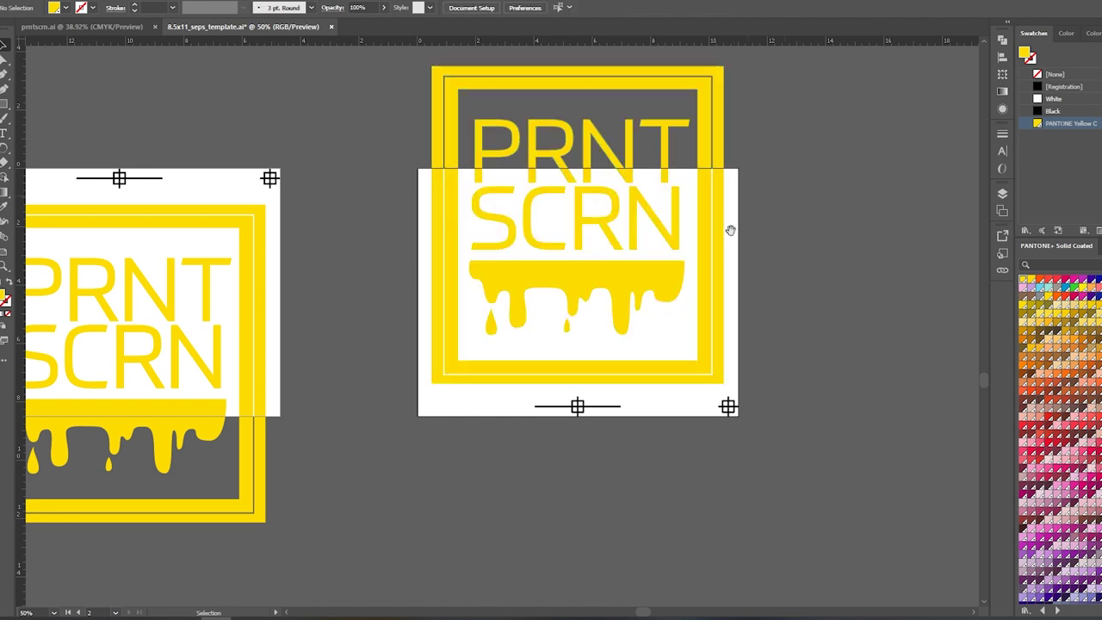
pyautogui.moveTo(731, 233); pyautogui.dragTo(817, 306)
pyautogui.press('z')
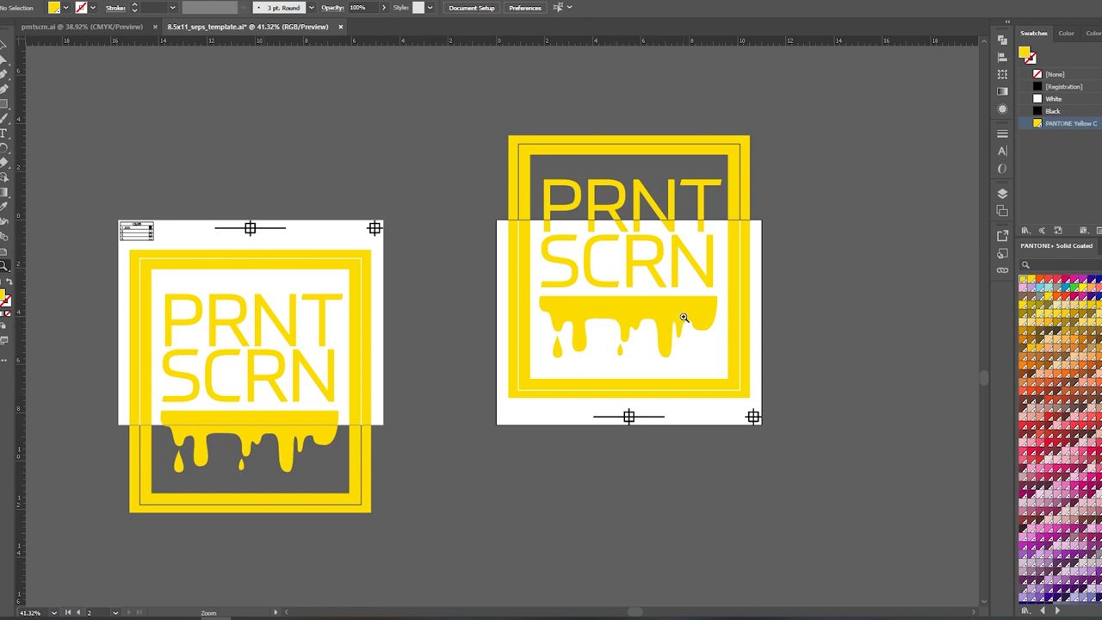
# - Change the row 1 COLORS label to White and colour it PANTONE Yellow C
pyautogui.click(5, 45)
pyautogui.press('z')
pyautogui.moveTo(109, 202); pyautogui.dragTo(319, 322)
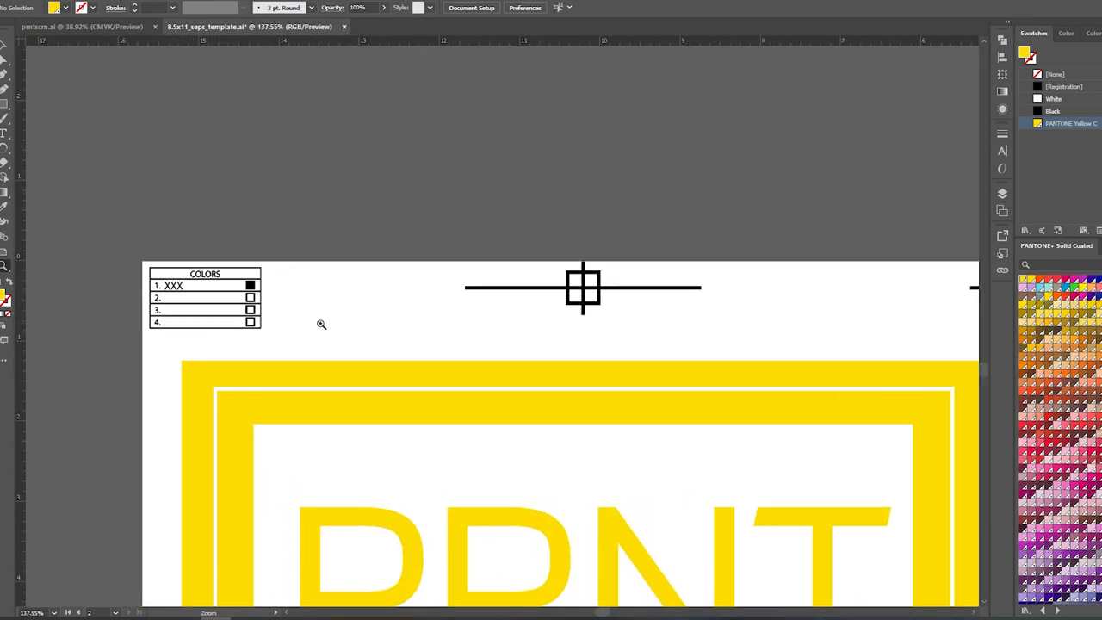
pyautogui.doubleClick(173, 285)
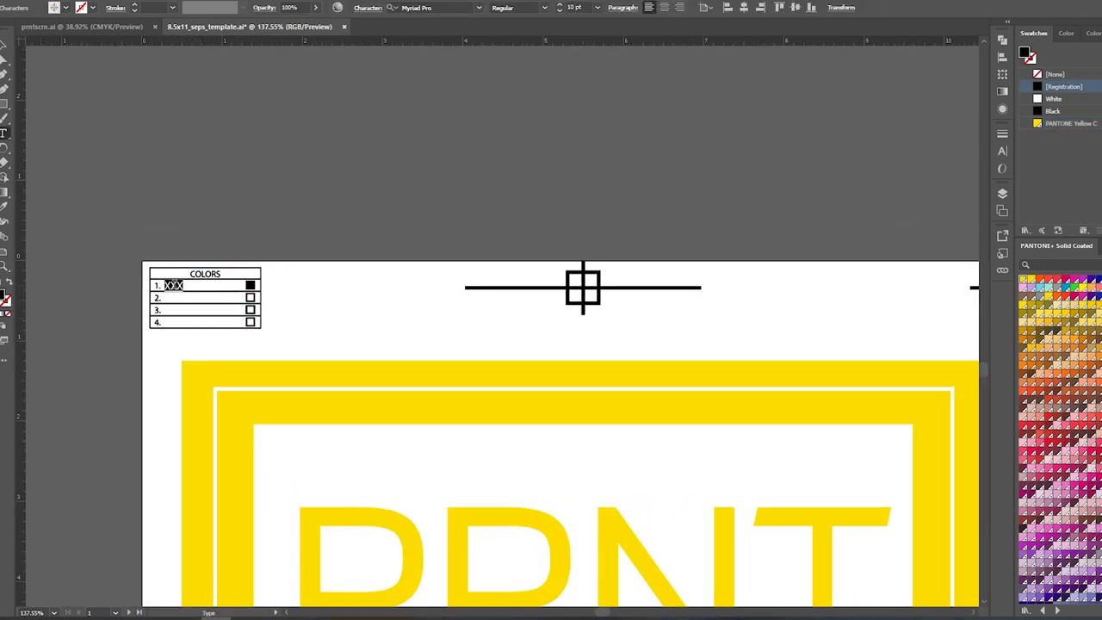
pyautogui.write('White')
pyautogui.press('Escape')
pyautogui.click(93, 123)
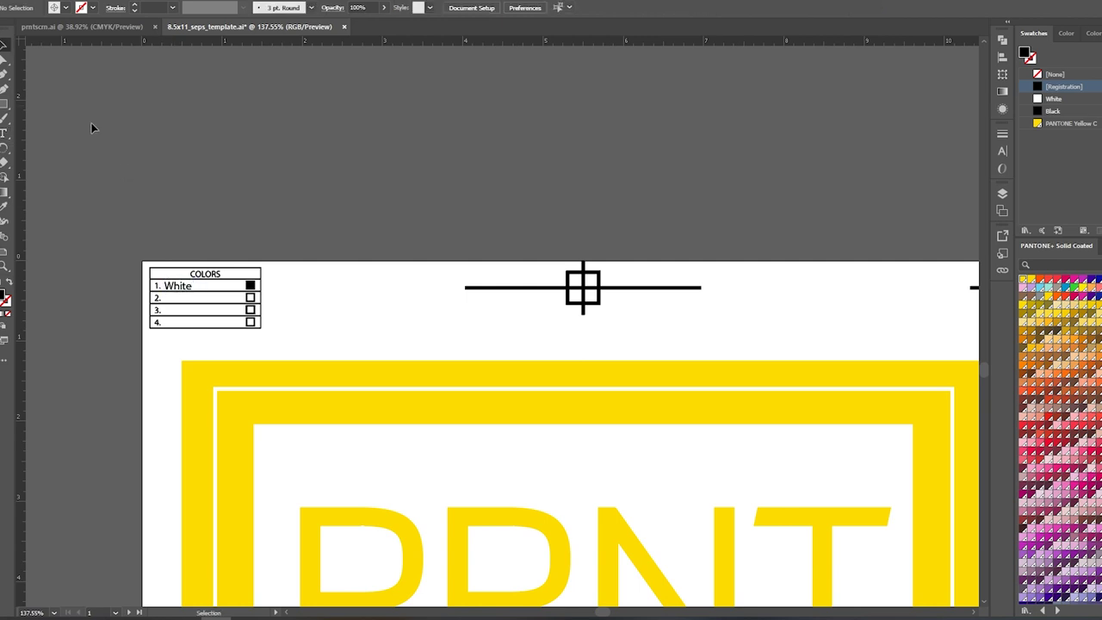
pyautogui.click(186, 291)
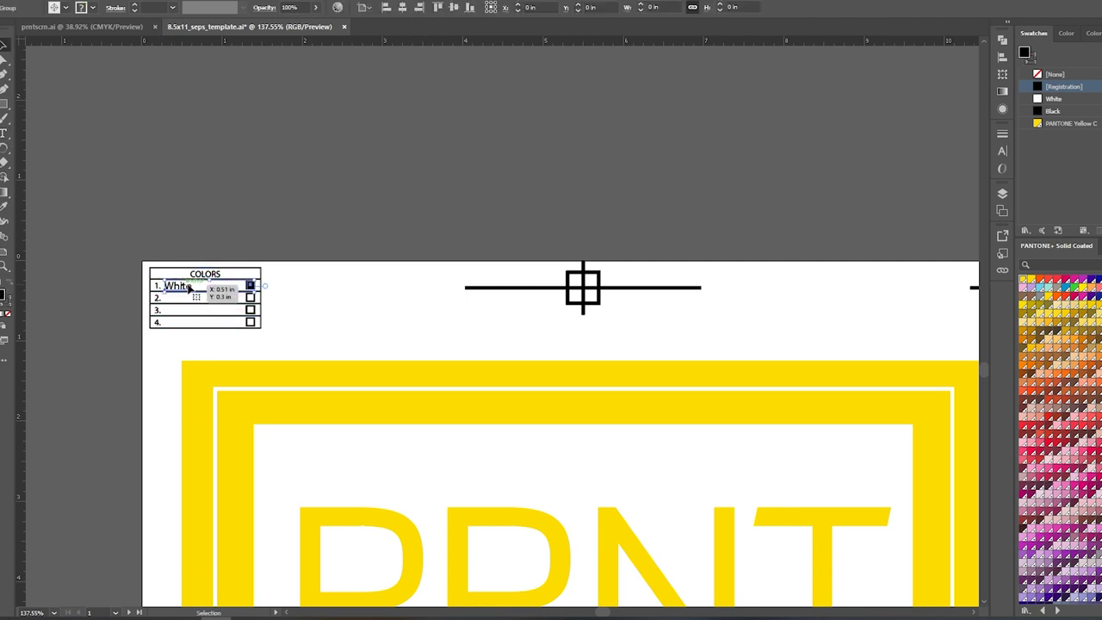
pyautogui.click(1076, 124)
pyautogui.click(504, 188)
# - Change the row 2 label to Blue and colour it and its square PANTONE Process Blue
pyautogui.moveTo(546, 386); pyautogui.dragTo(427, 333)
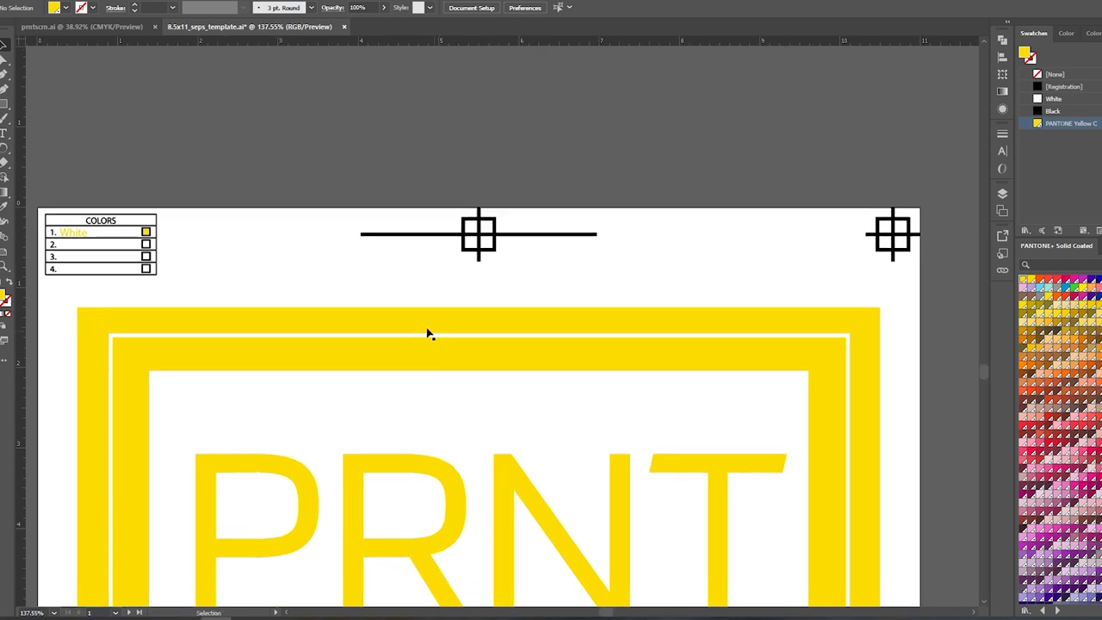
pyautogui.moveTo(120, 256); pyautogui.dragTo(215, 310)
pyautogui.press('z')
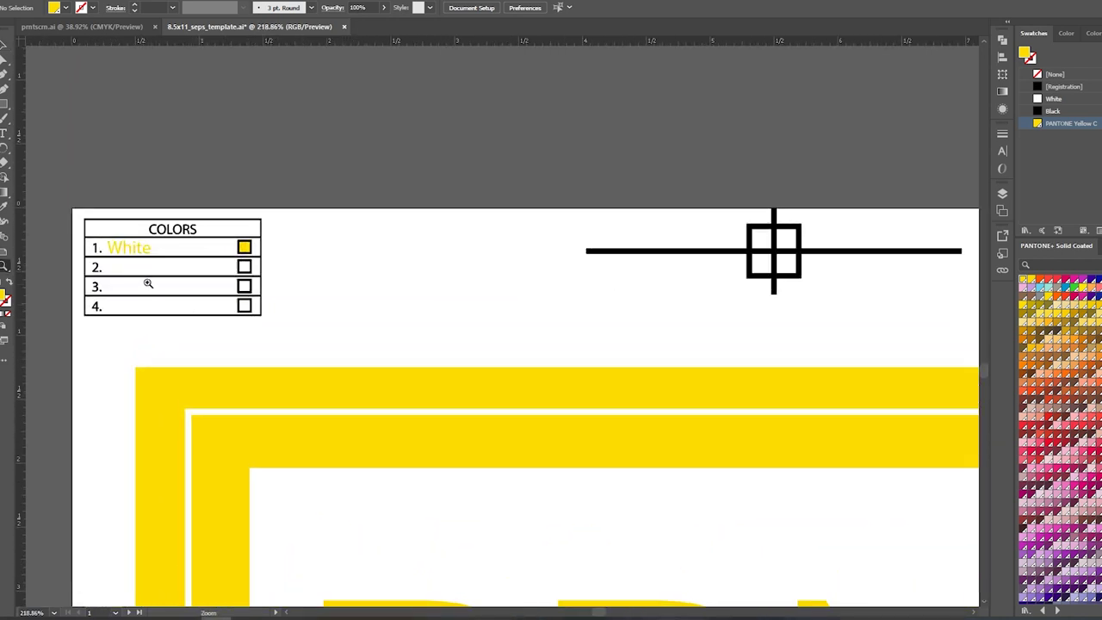
pyautogui.press('t')
pyautogui.doubleClick(126, 268)
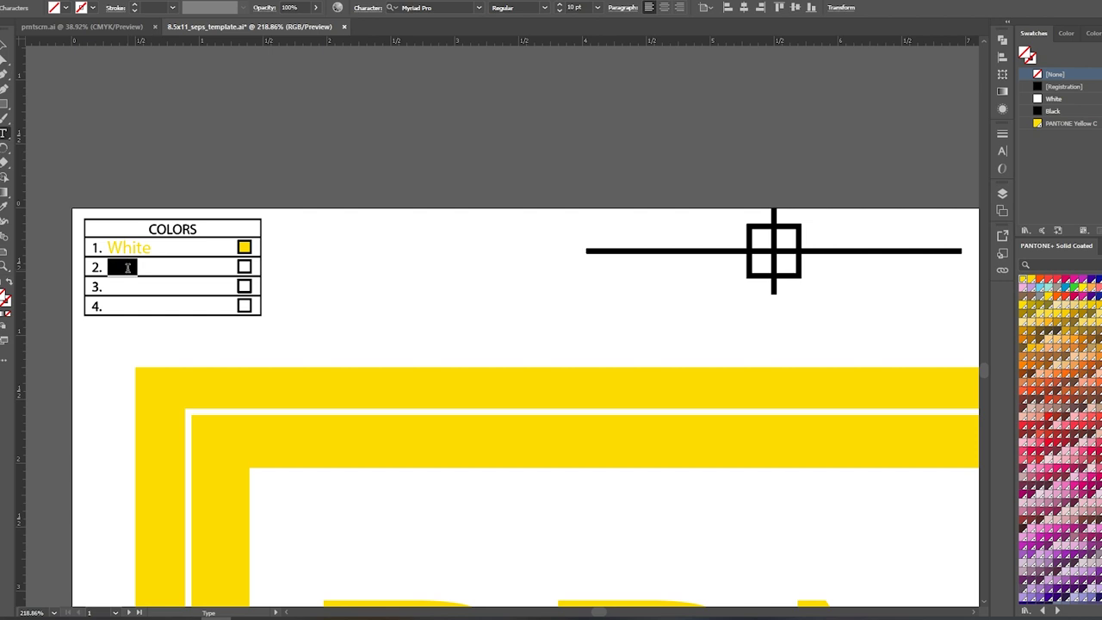
pyautogui.write('Y')
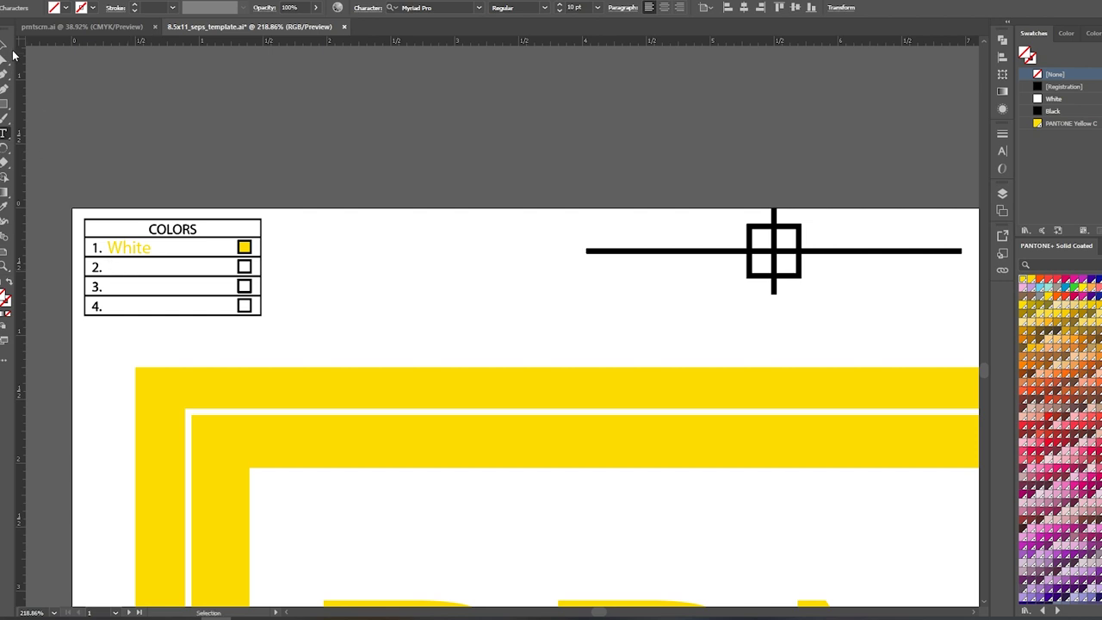
pyautogui.click(5, 44)
pyautogui.click(132, 270)
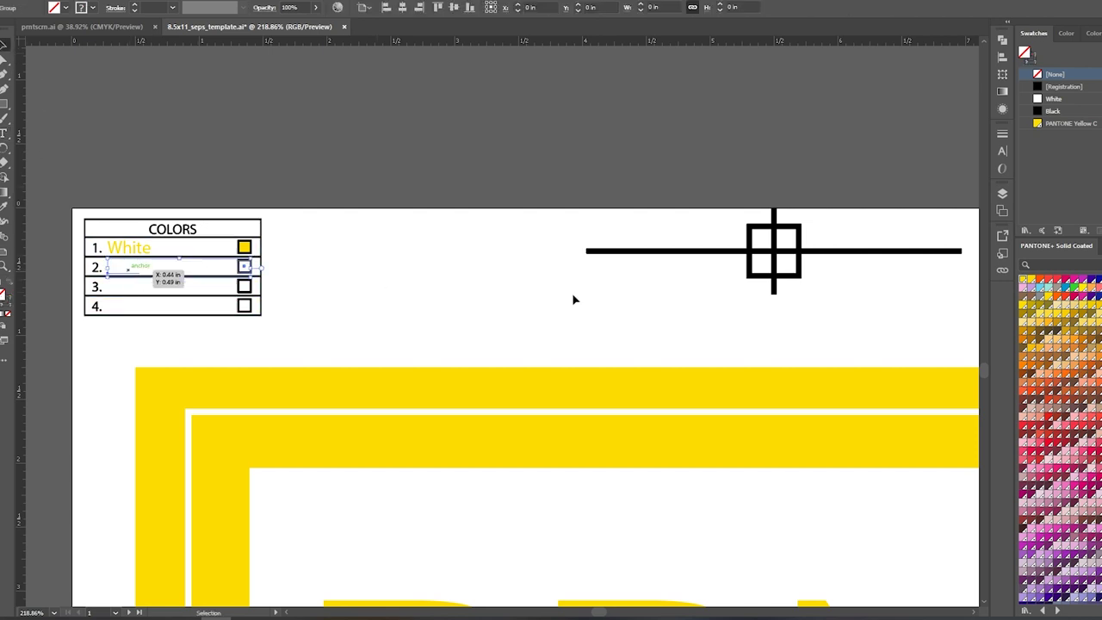
pyautogui.click(1092, 281)
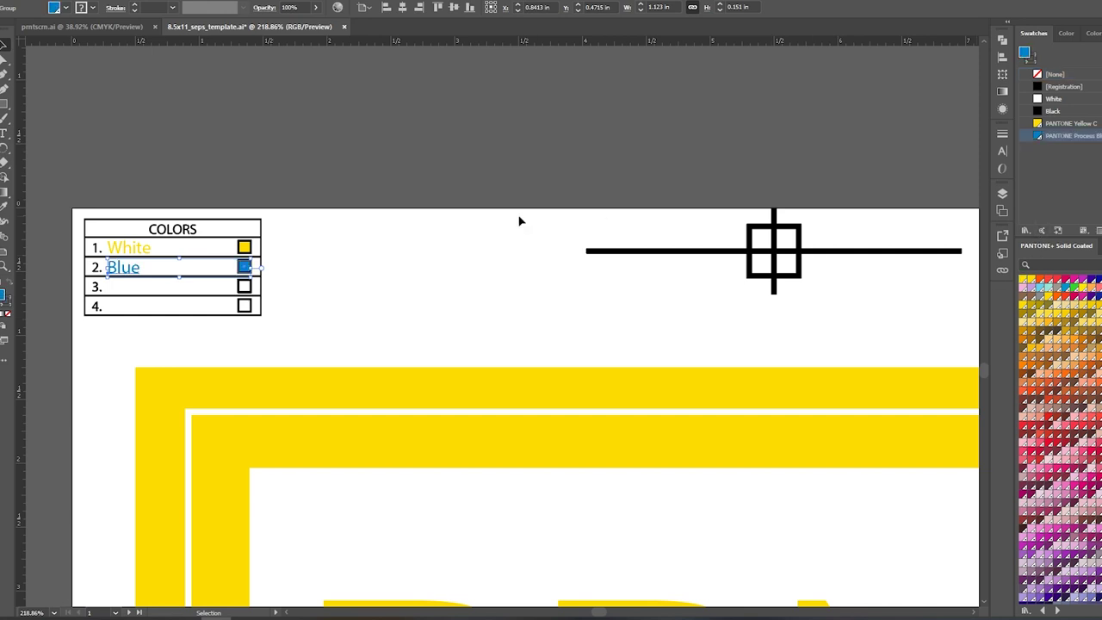
pyautogui.click(522, 220)
# - Edit the row 3 label and fill it and its square with PANTONE Green C
pyautogui.press('t')
pyautogui.click(117, 292)
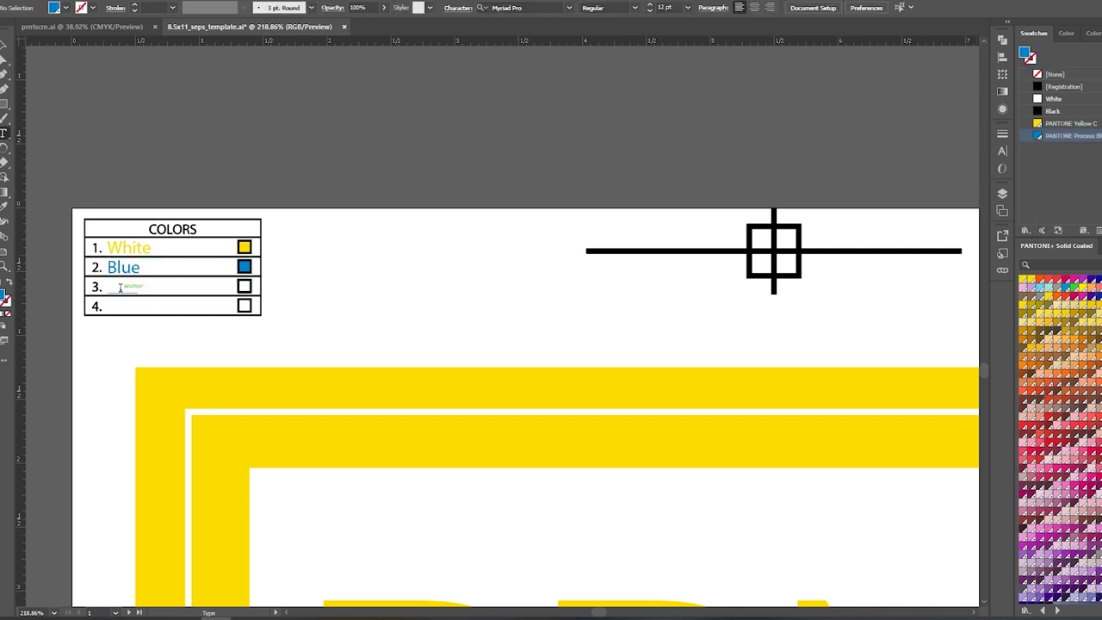
pyautogui.press('BackSpace')
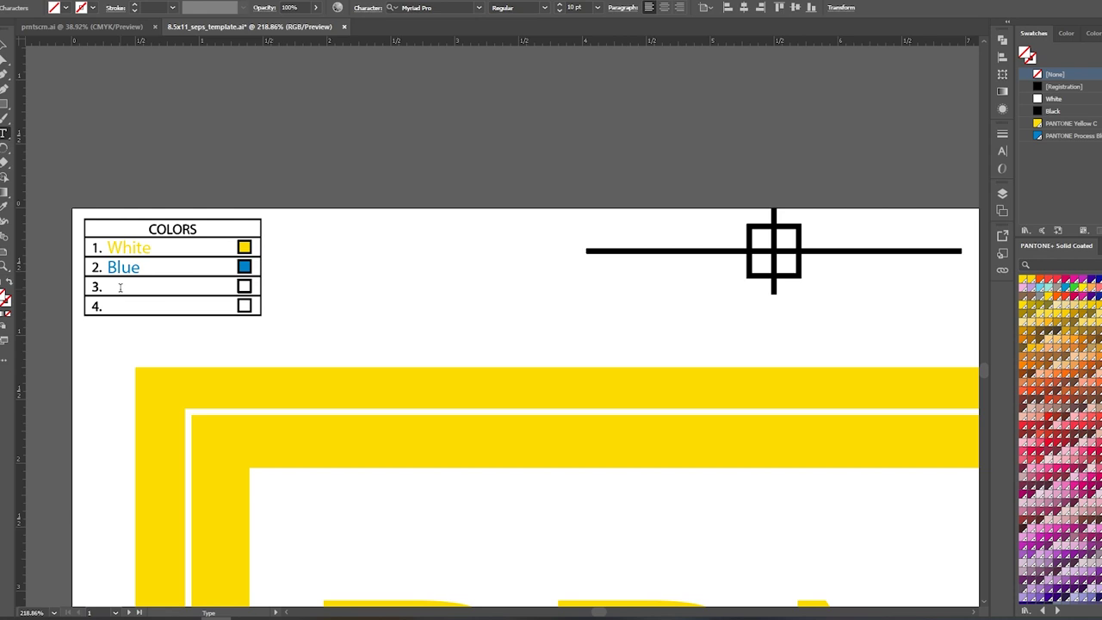
pyautogui.click(6, 45)
pyautogui.click(46, 82)
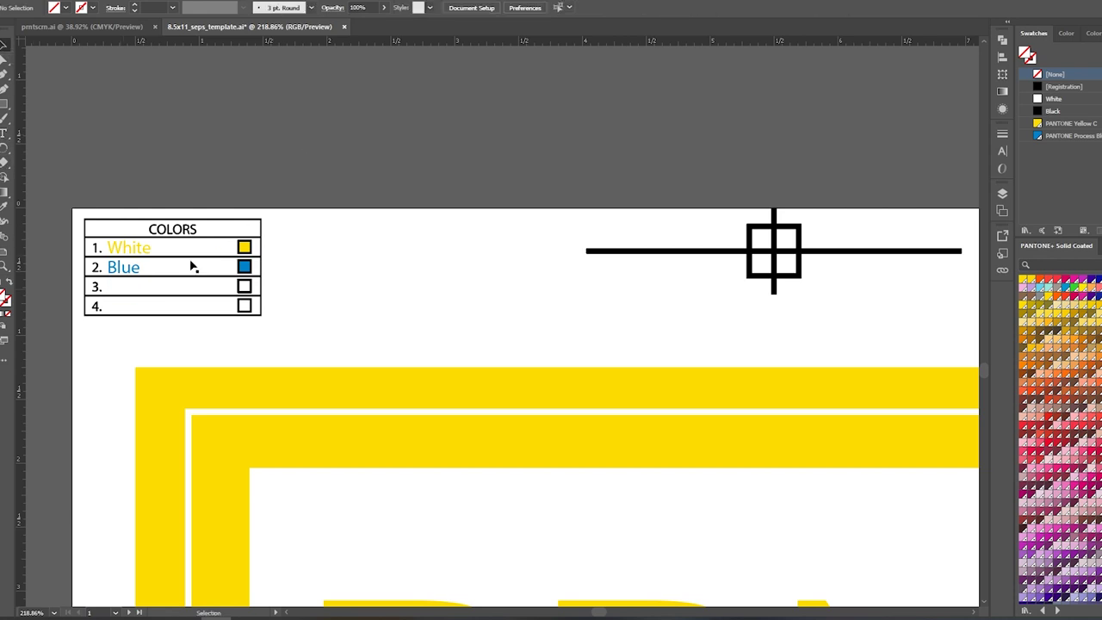
pyautogui.click(129, 290)
pyautogui.click(1079, 280)
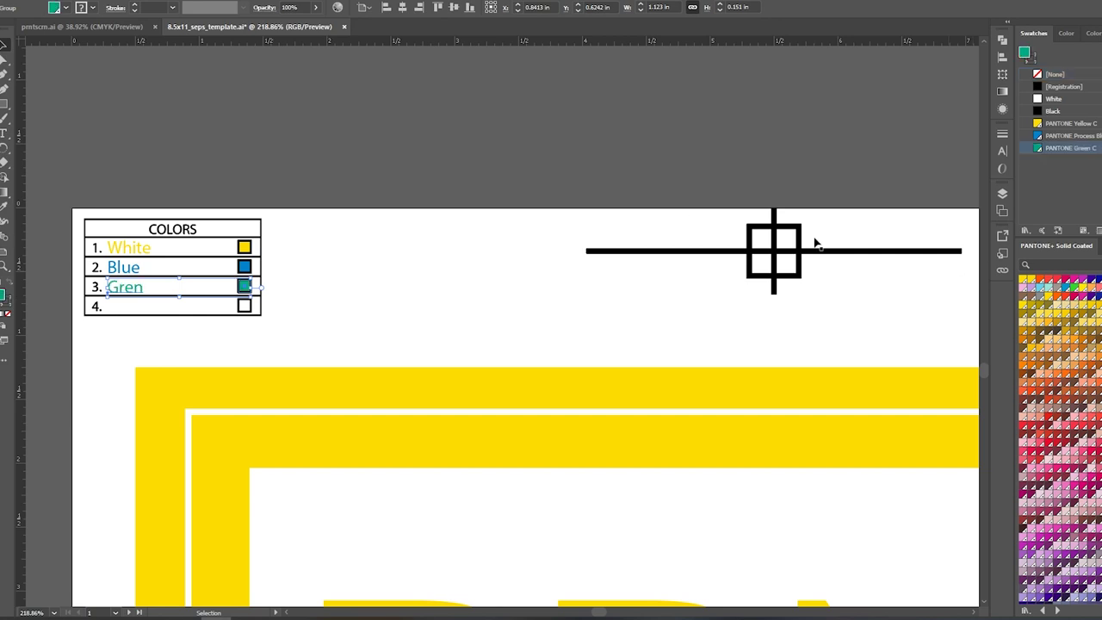
pyautogui.click(300, 166)
# - Correct the row 3 label from 'Gren' to 'Green'
pyautogui.press('t')
pyautogui.click(133, 288)
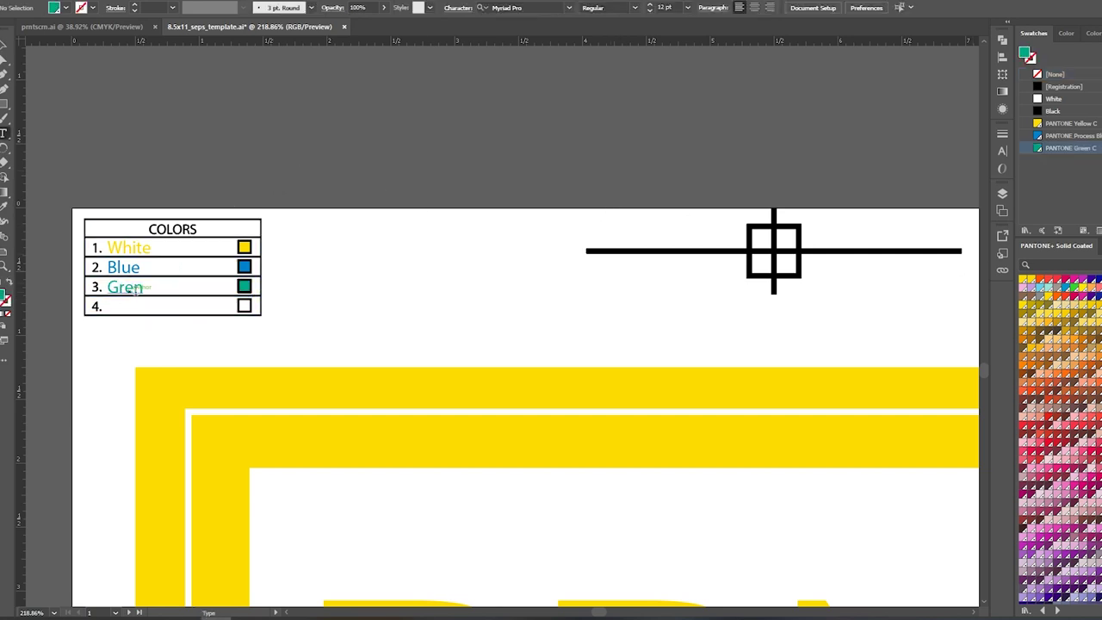
pyautogui.write('e')
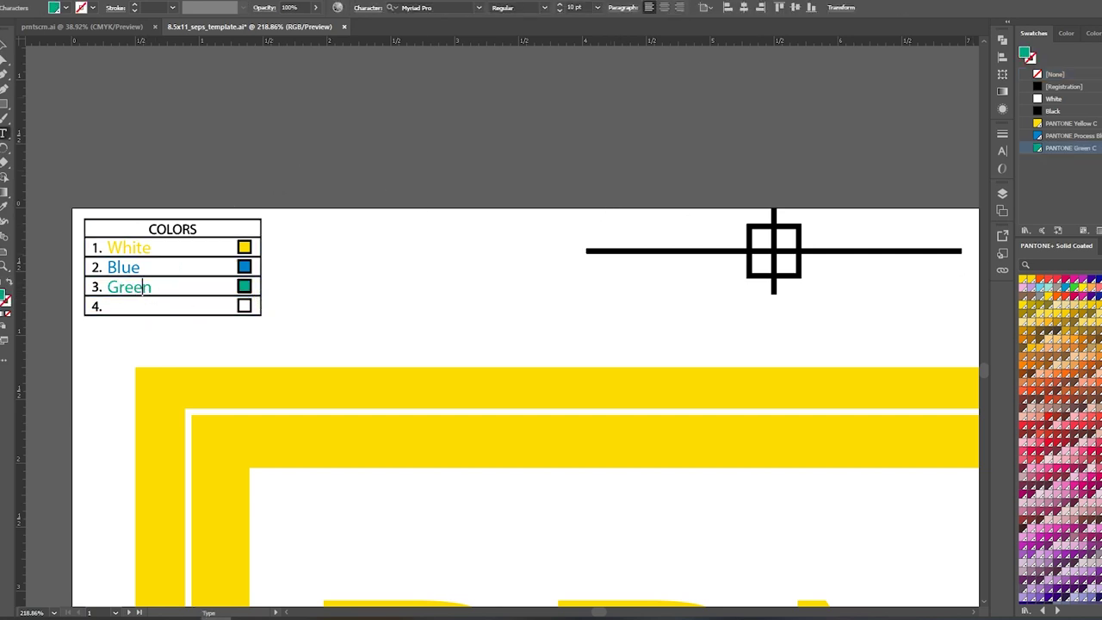
pyautogui.click(5, 45)
pyautogui.click(103, 153)
pyautogui.press('z')
pyautogui.moveTo(469, 349); pyautogui.dragTo(360, 320)
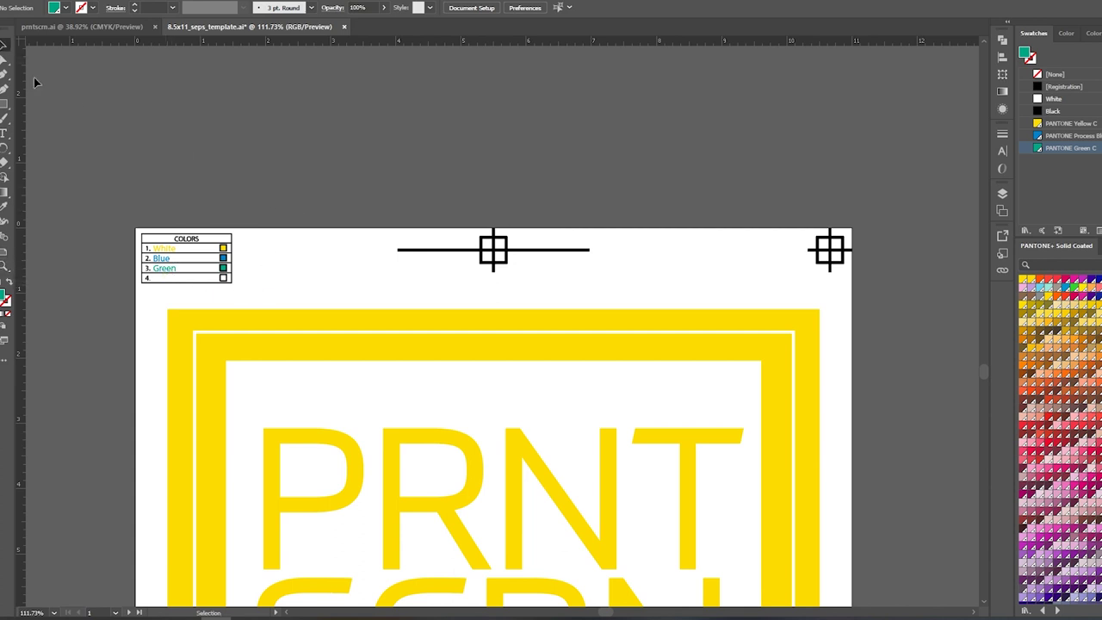
pyautogui.moveTo(337, 256); pyautogui.dragTo(214, 175)
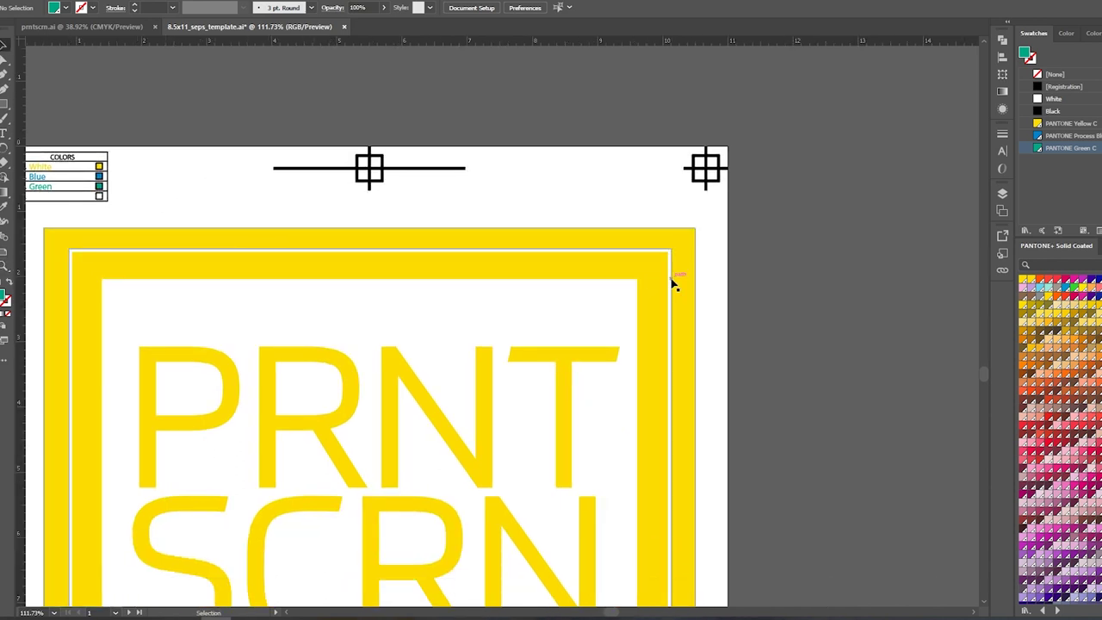
pyautogui.moveTo(344, 216); pyautogui.dragTo(611, 235)
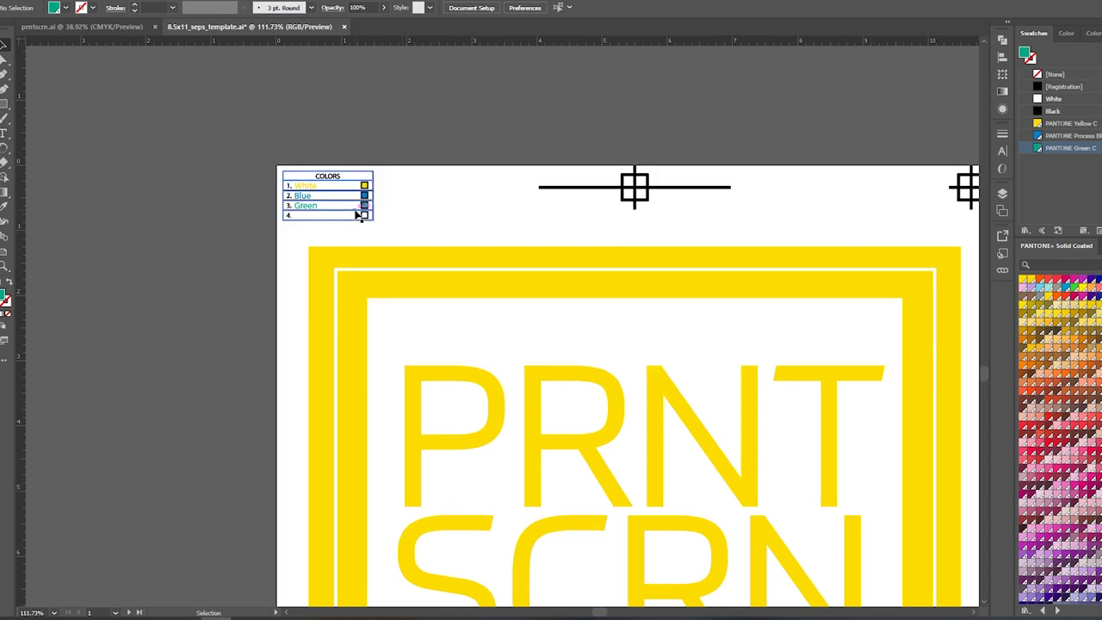
pyautogui.hotkey('ctrl', 'z')
pyautogui.hotkey('ctrl', 'z')
pyautogui.hotkey('ctrl', 'z')
pyautogui.hotkey('ctrl', 'z')
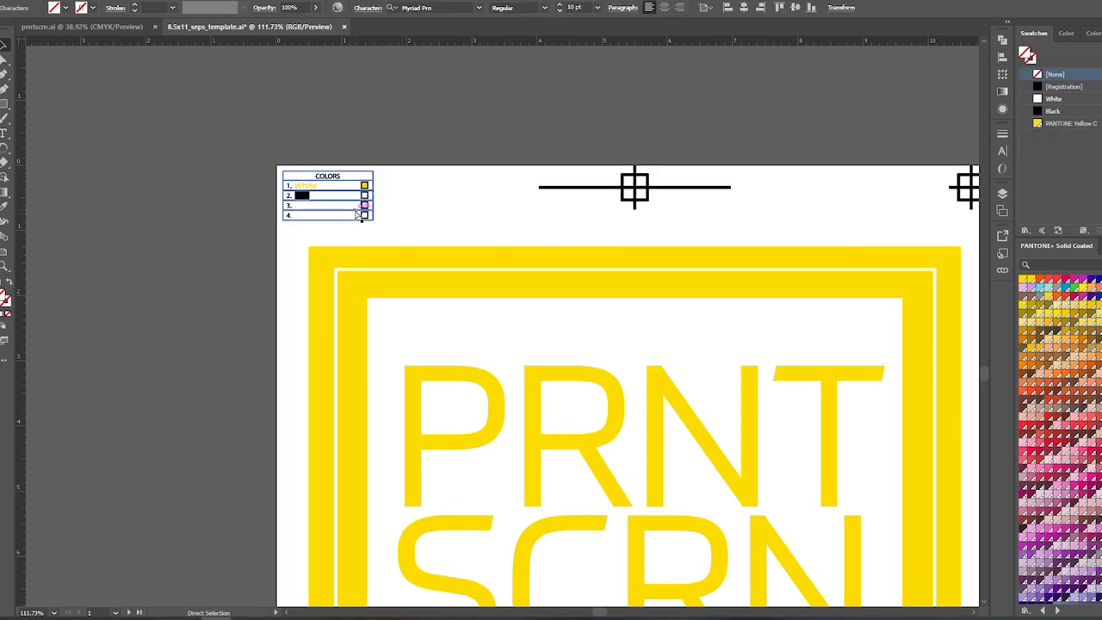
pyautogui.hotkey('ctrl', 'z')
pyautogui.hotkey('ctrl', 'z')
pyautogui.hotkey('ctrl', 'z')
pyautogui.press('v')
pyautogui.click(281, 188)
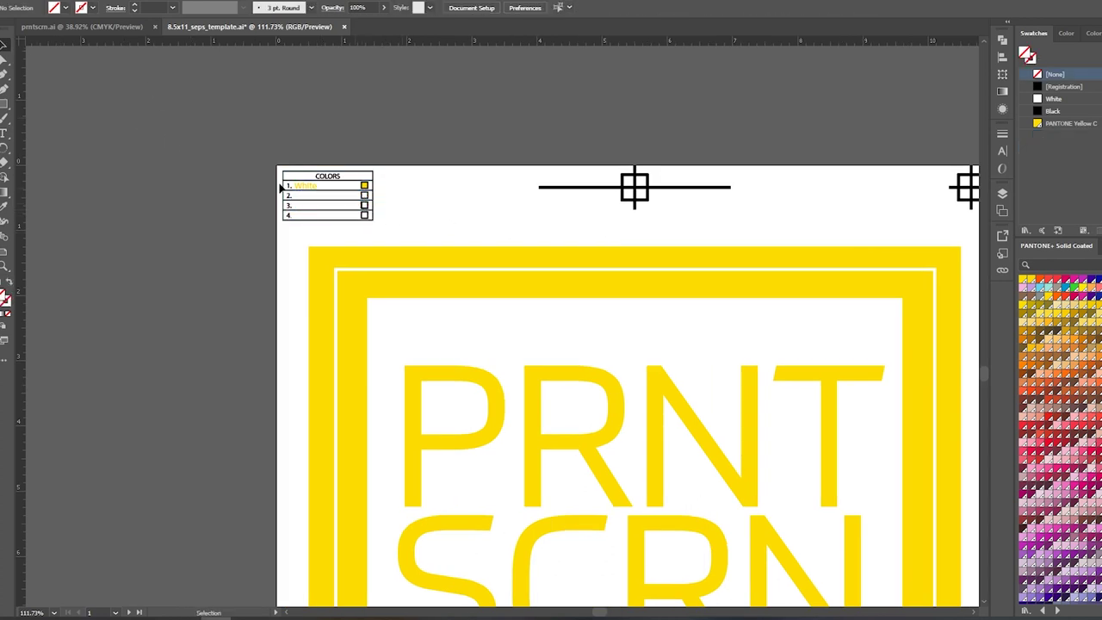
pyautogui.press('h')
pyautogui.scroll(-5, 620, 261)
pyautogui.moveTo(873, 350); pyautogui.dragTo(508, 270)
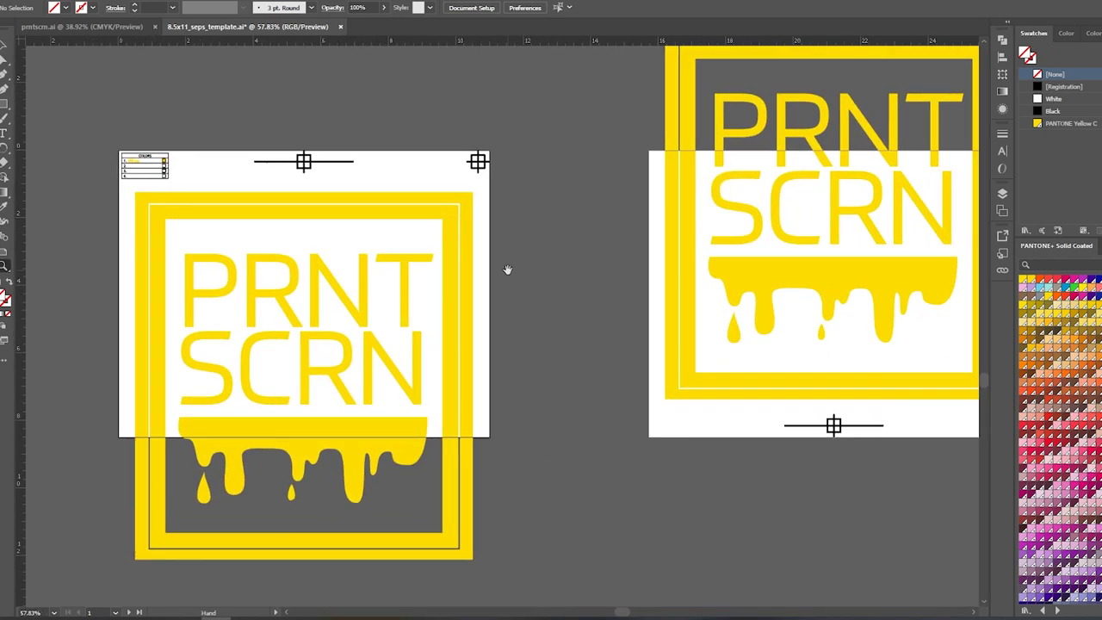
pyautogui.scroll(-3, 684, 344)
pyautogui.hscroll(3, 635, 322)
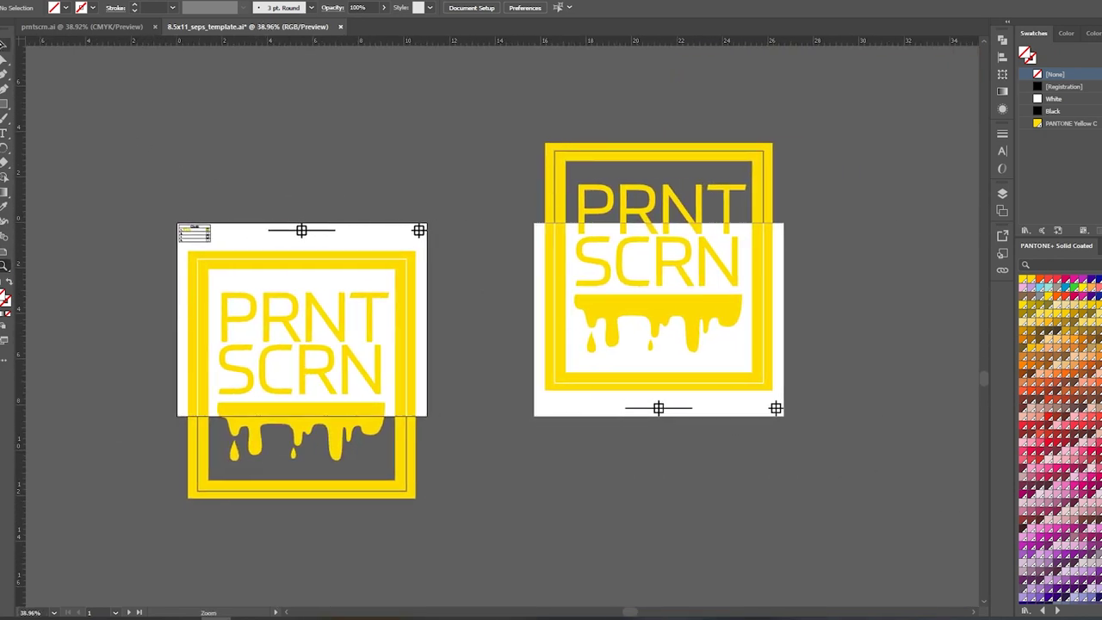
pyautogui.press('v')
# - Print both artboards to CutePDF Writer as Separations (Host-Based), saving the PDF as 'print' in Okay Stuff
pyautogui.click(52, 0)
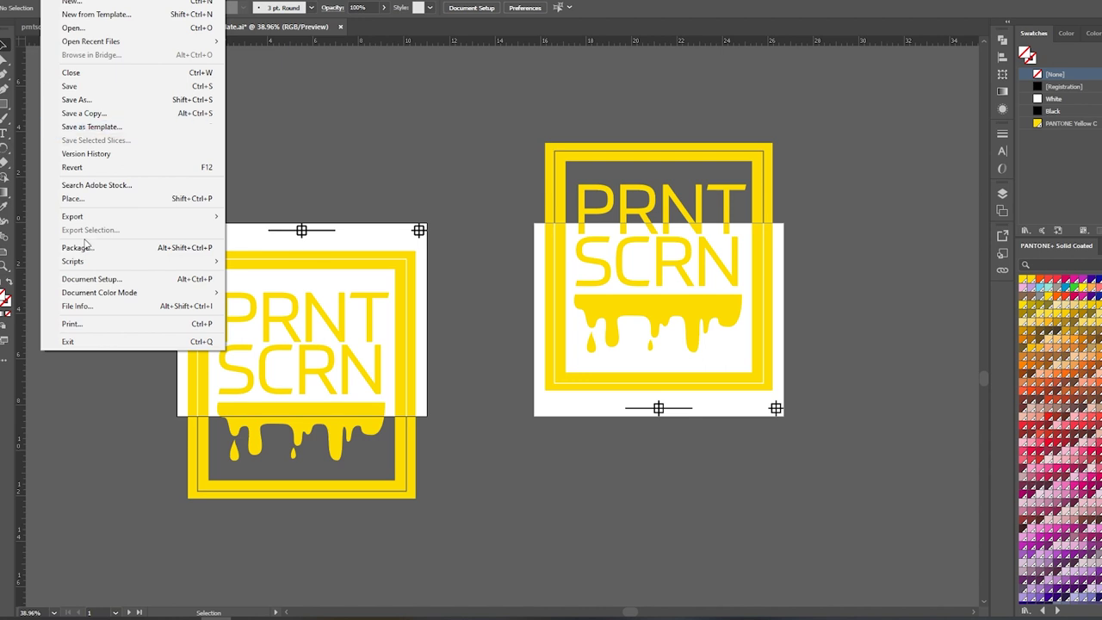
pyautogui.click(89, 325)
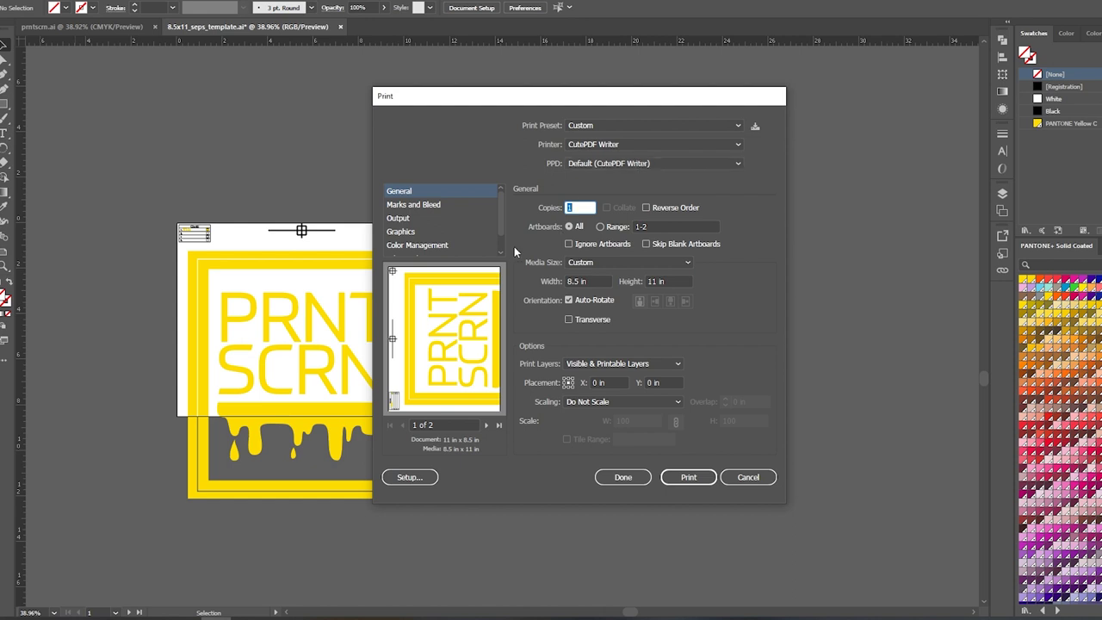
pyautogui.click(403, 219)
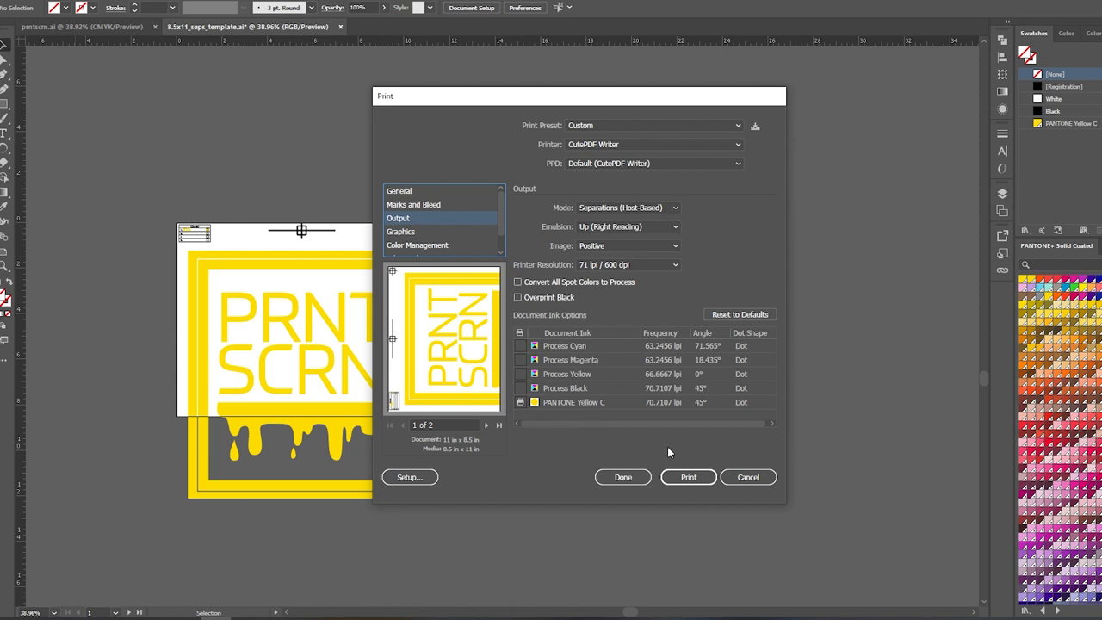
pyautogui.click(686, 479)
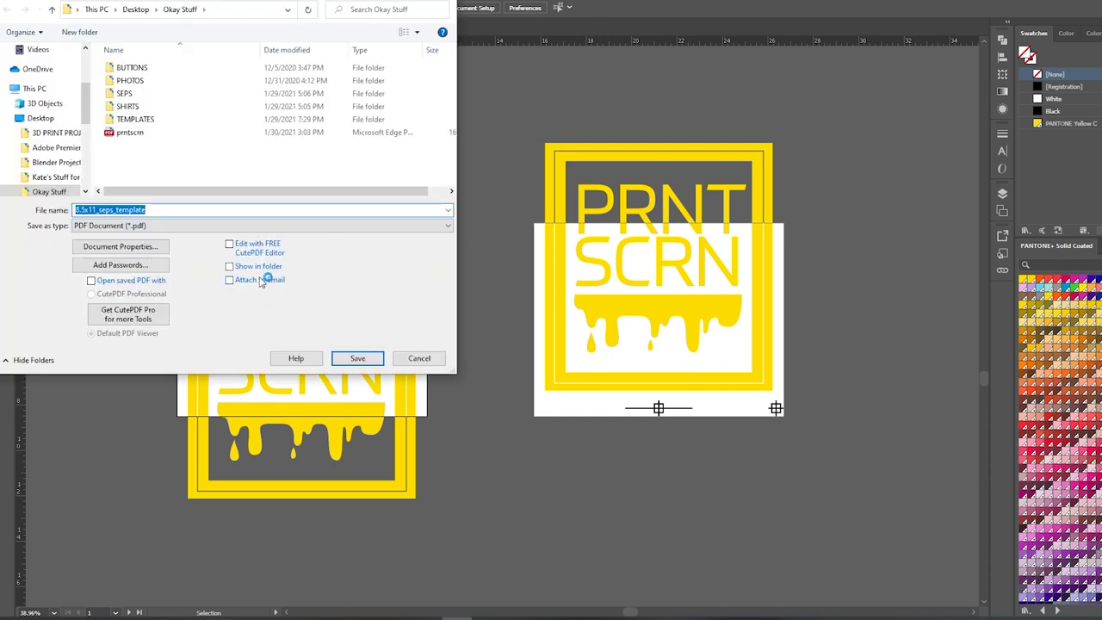
pyautogui.write('print')
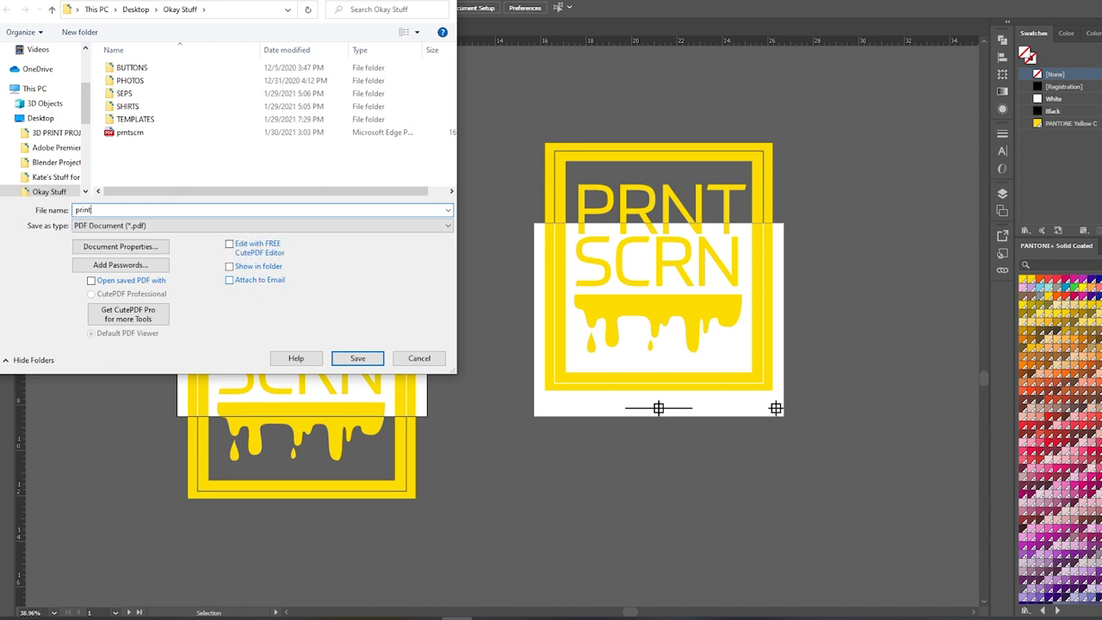
pyautogui.click(357, 358)
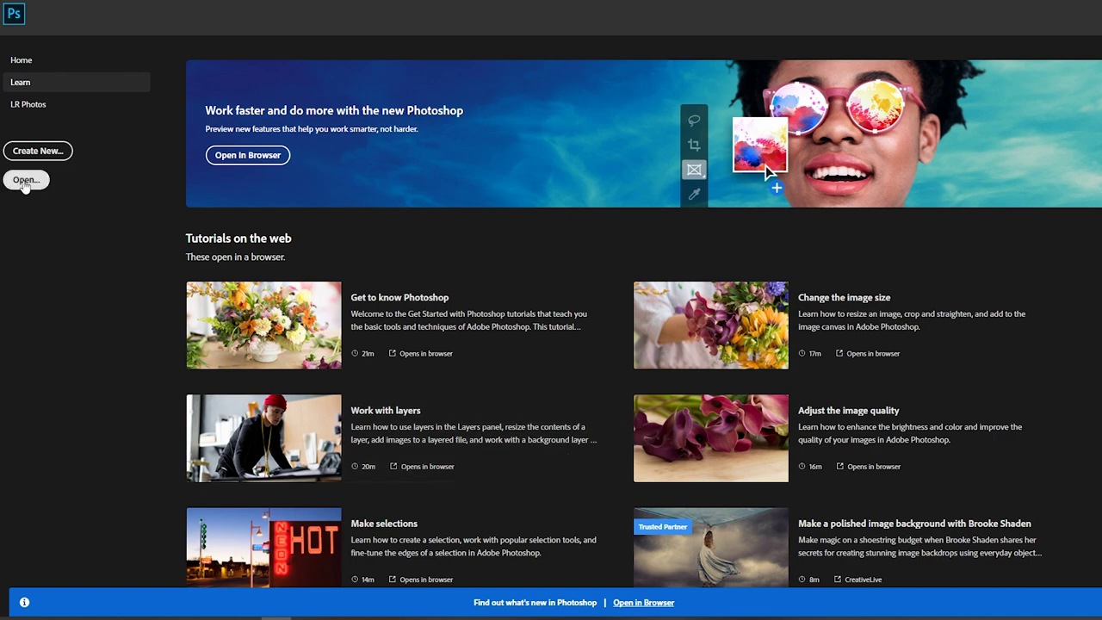
# - Open both pages of print.pdf, cropped to Media Box with anti-aliasing turned off
pyautogui.click(26, 180)
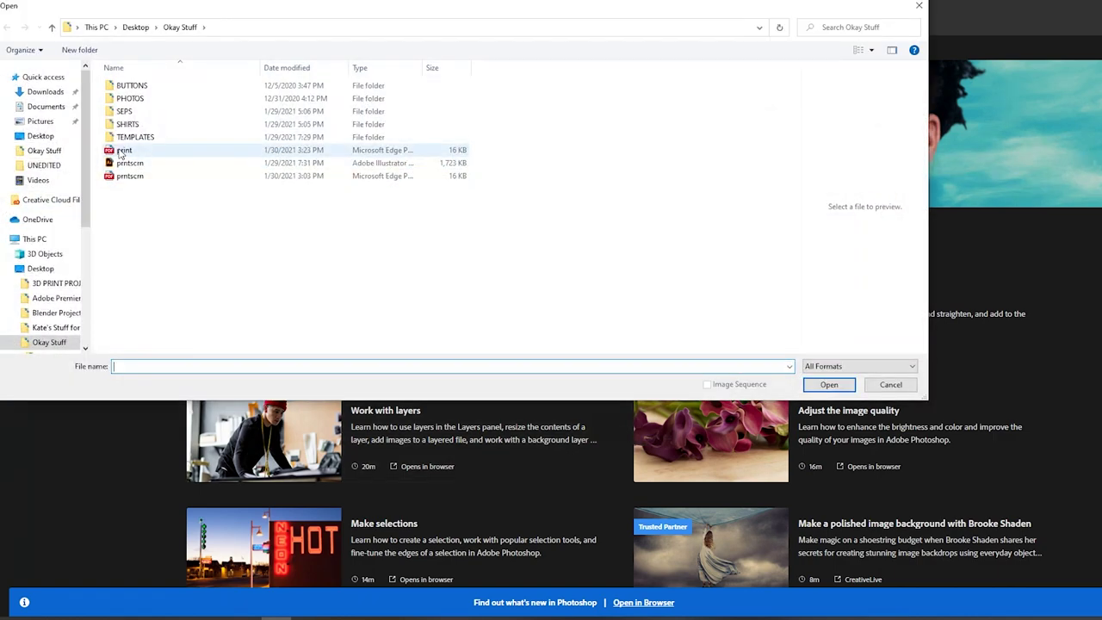
pyautogui.click(123, 152)
pyautogui.doubleClick(123, 152)
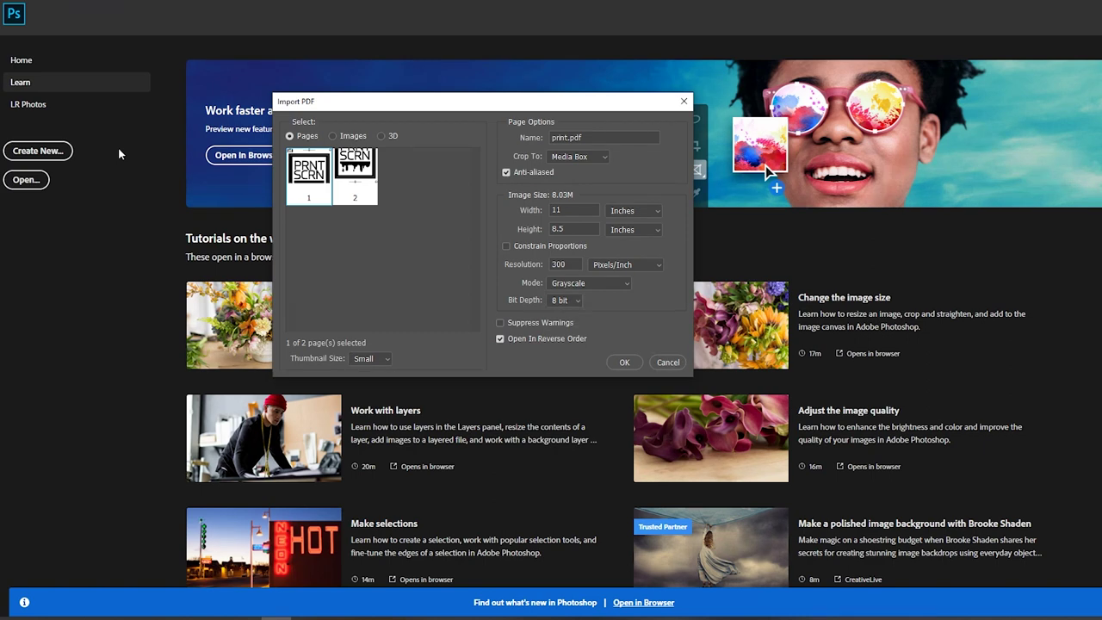
pyautogui.keyDown('shift'); pyautogui.click(366, 185); pyautogui.keyUp('shift')
pyautogui.click(593, 160)
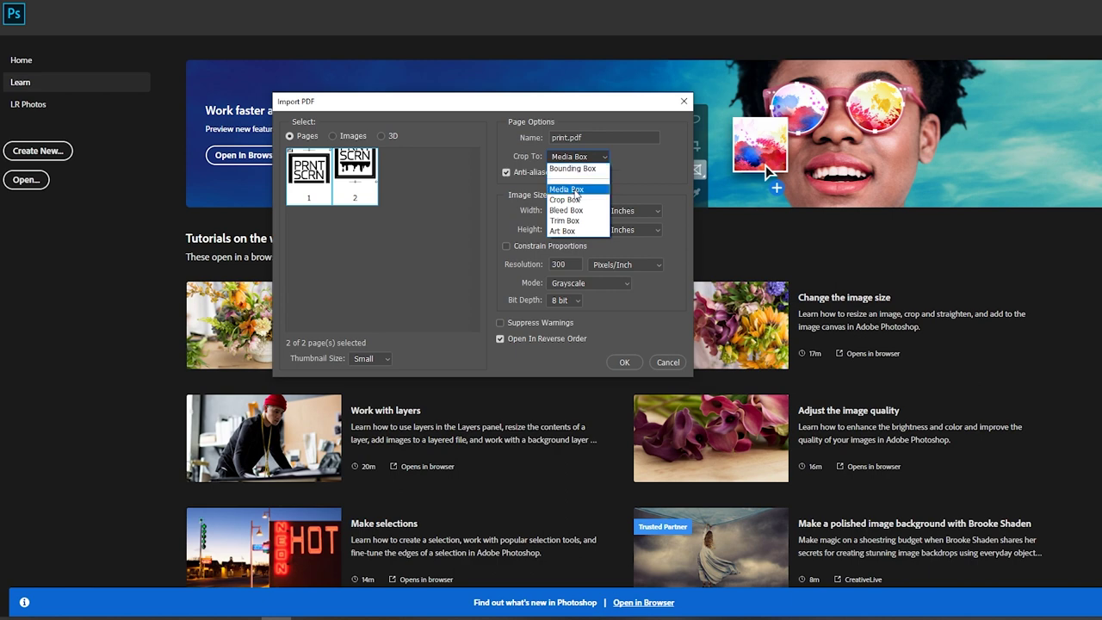
pyautogui.click(576, 190)
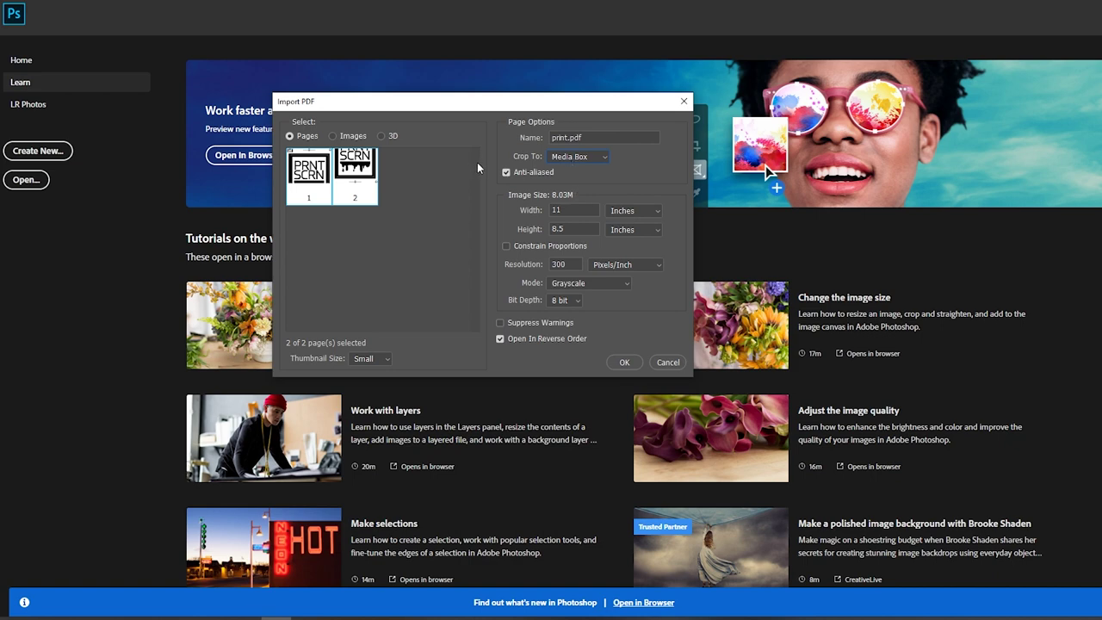
pyautogui.click(505, 173)
# - Finish importing both PDF pages and fit the print-1 page in the window
pyautogui.click(624, 362)
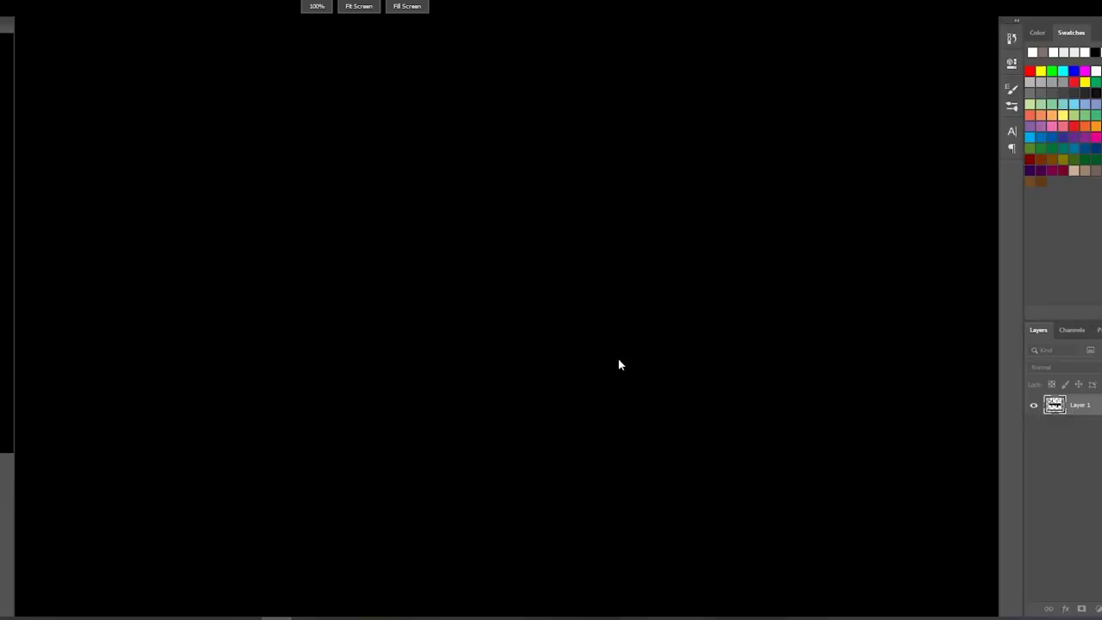
pyautogui.hotkey('ctrl', '0')
pyautogui.press('v')
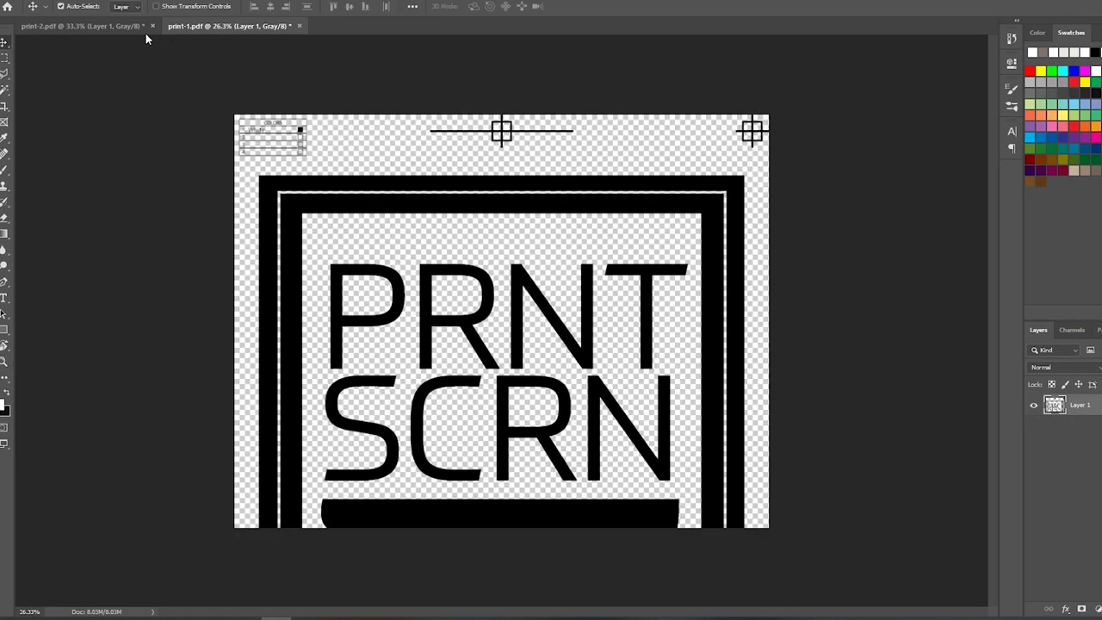
pyautogui.click(123, 27)
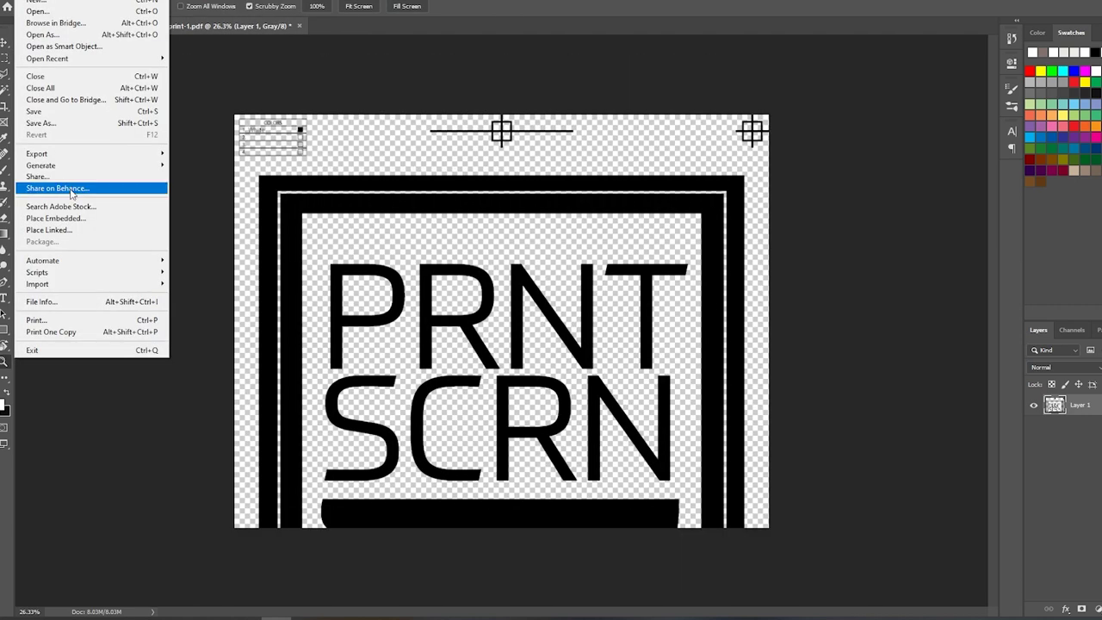
# - Set the HP ENVY 4500 printer to Other glossy specialty paper at Best print quality
pyautogui.click(65, 322)
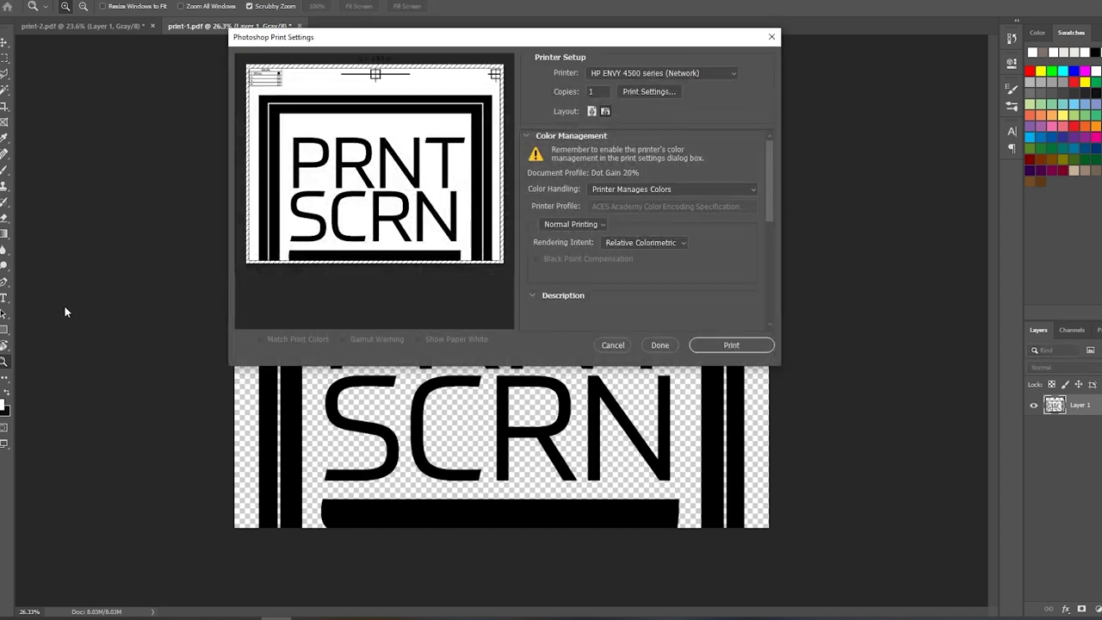
pyautogui.click(638, 90)
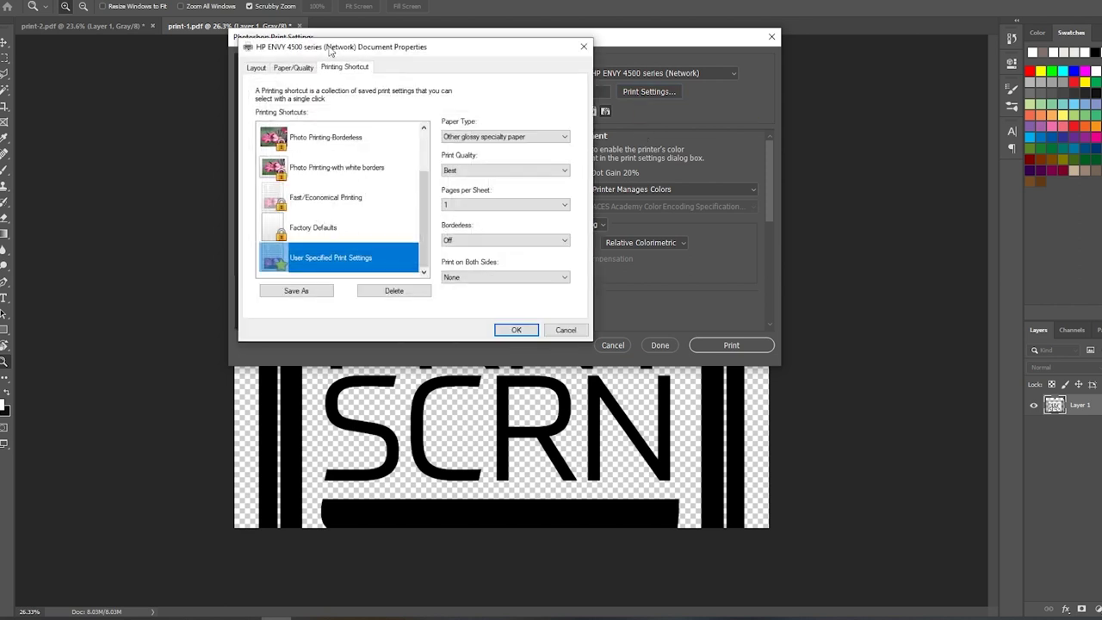
pyautogui.click(474, 139)
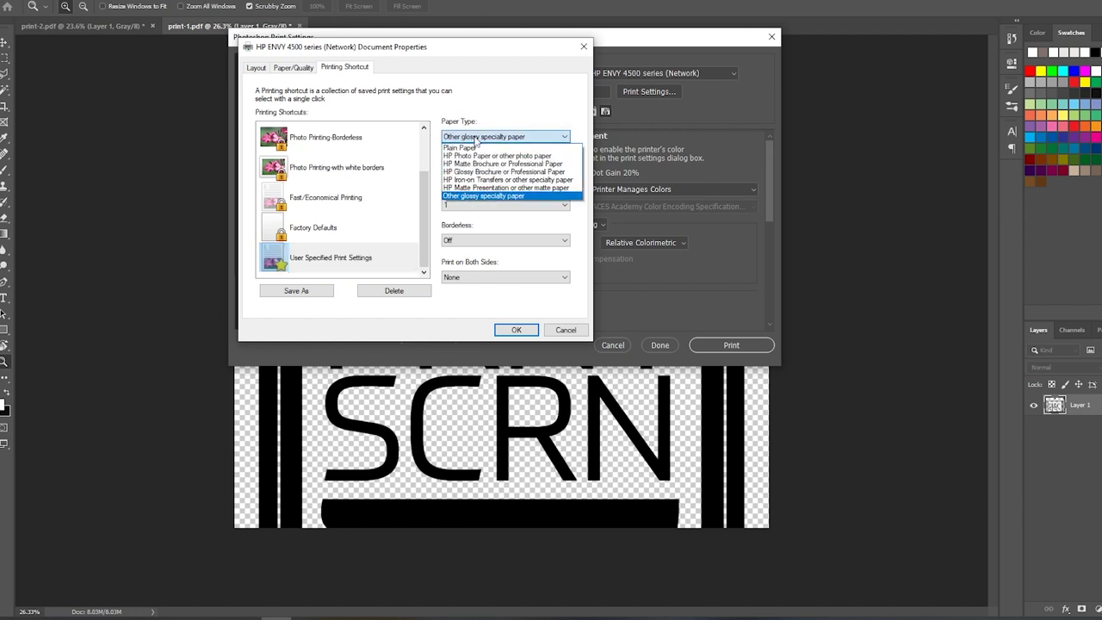
pyautogui.click(478, 197)
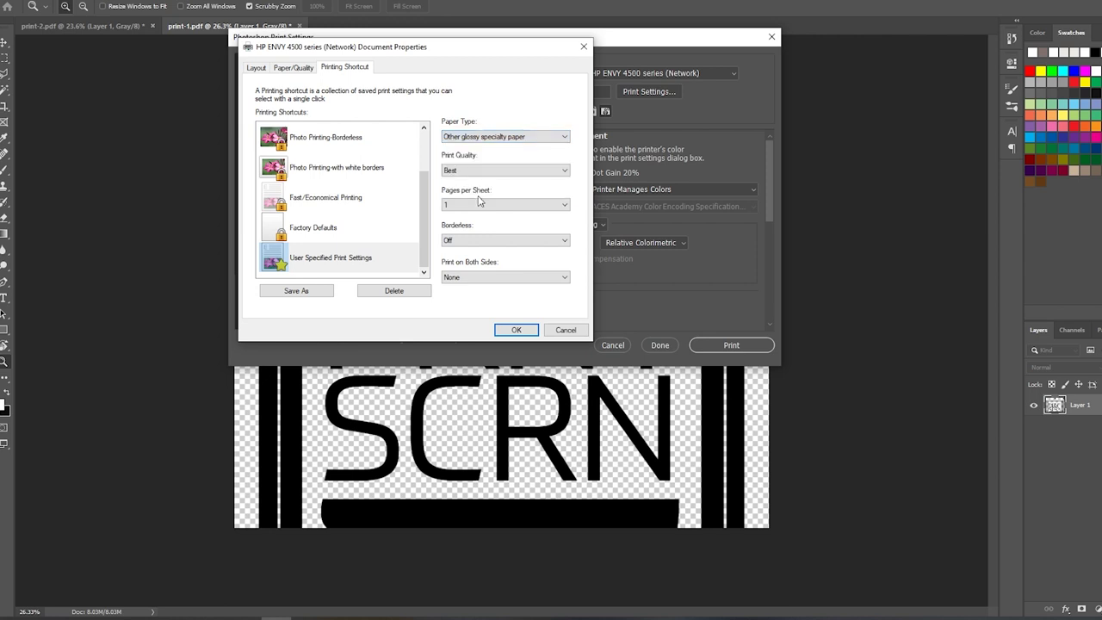
pyautogui.click(469, 172)
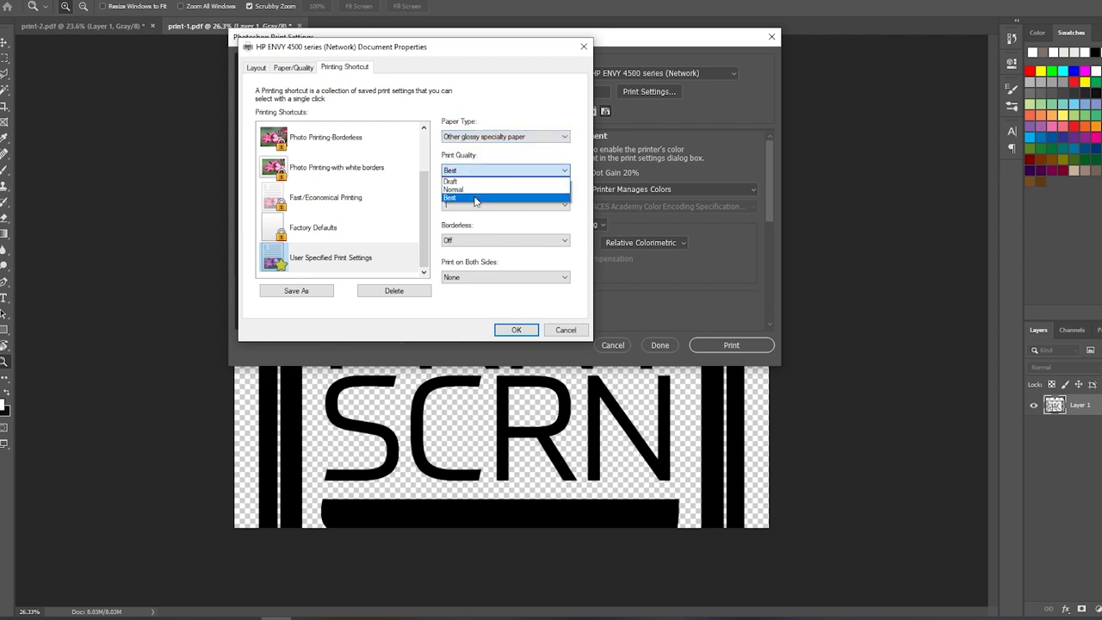
pyautogui.click(471, 199)
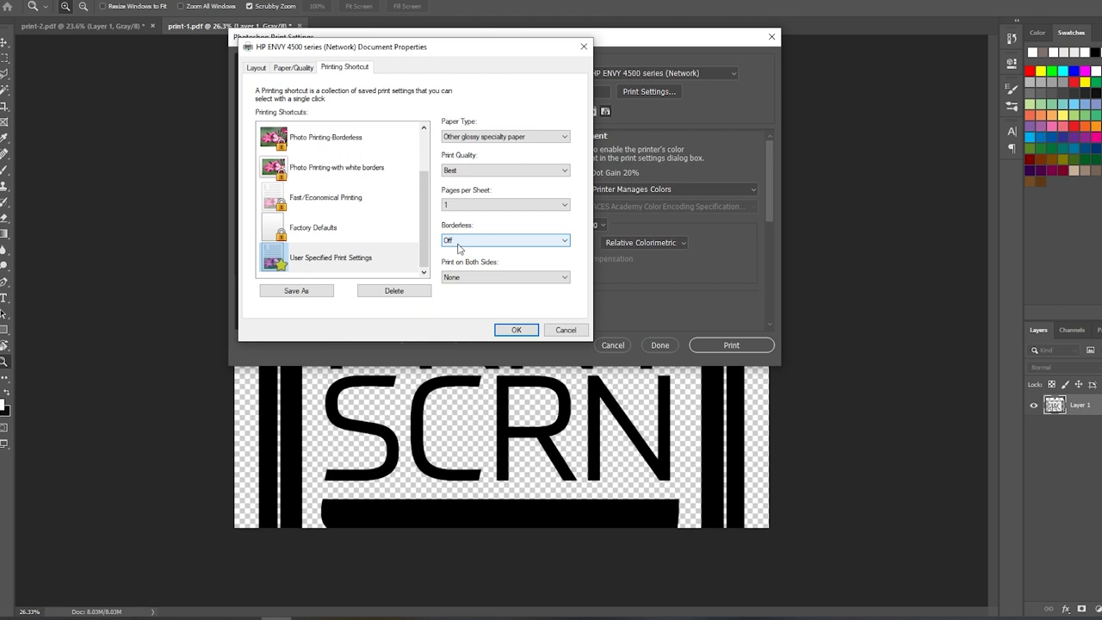
pyautogui.press('Return')
# - Turn on Scale to Fit Media, scaling the page to 97.05% (8.25 x 10.676 in, 309 PPI)
pyautogui.scroll(-2, 672, 273)
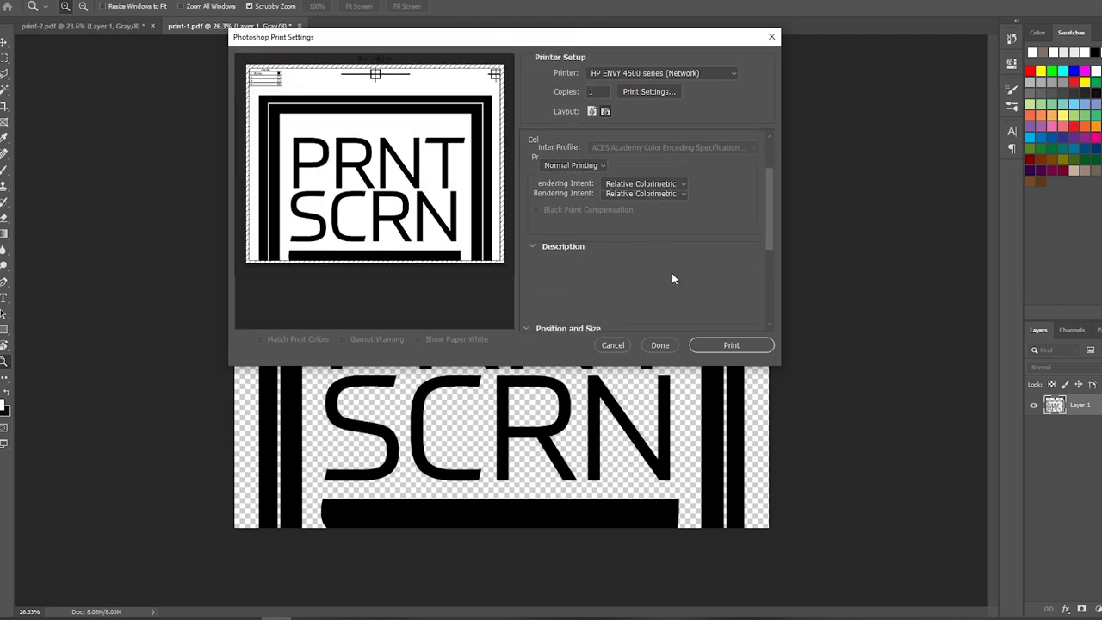
pyautogui.scroll(-1, 672, 273)
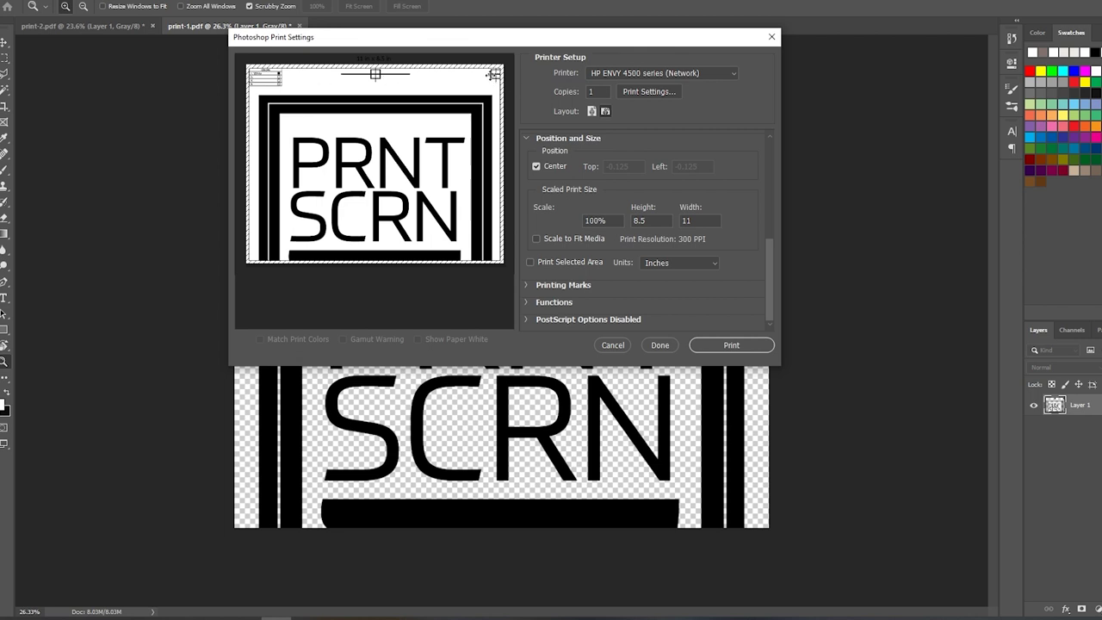
pyautogui.click(537, 240)
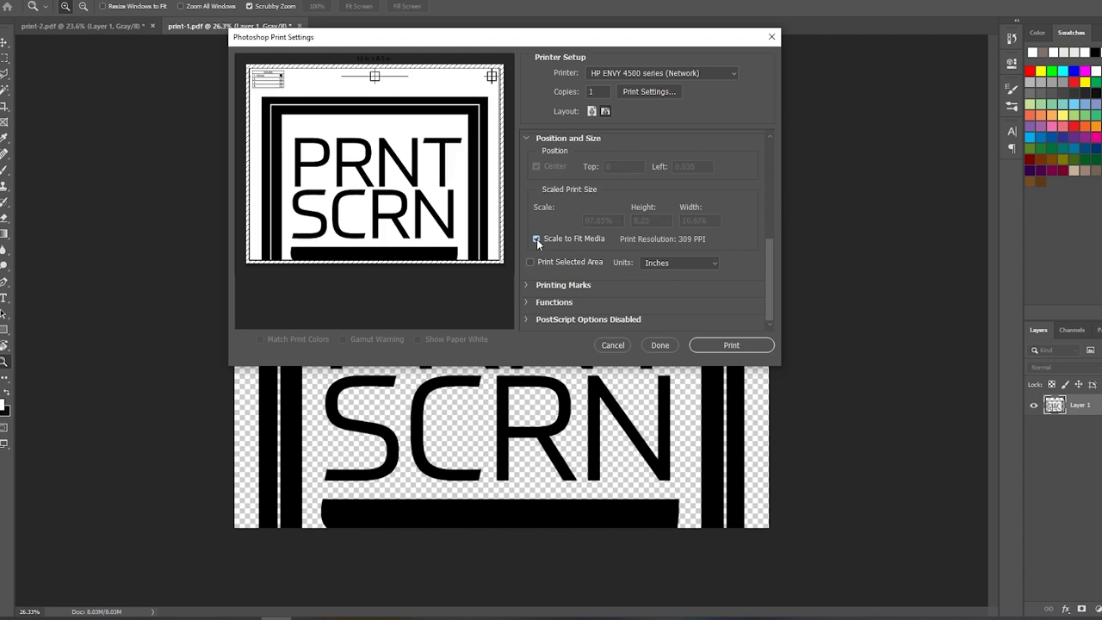